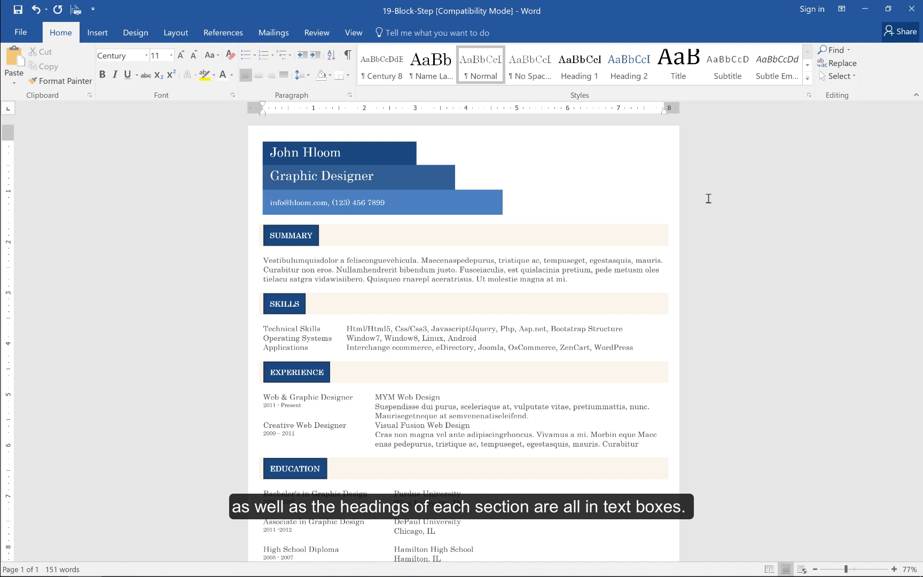
Examine the SUMMARY heading's text box and the table that holds the resume sections
left_click(302, 239)
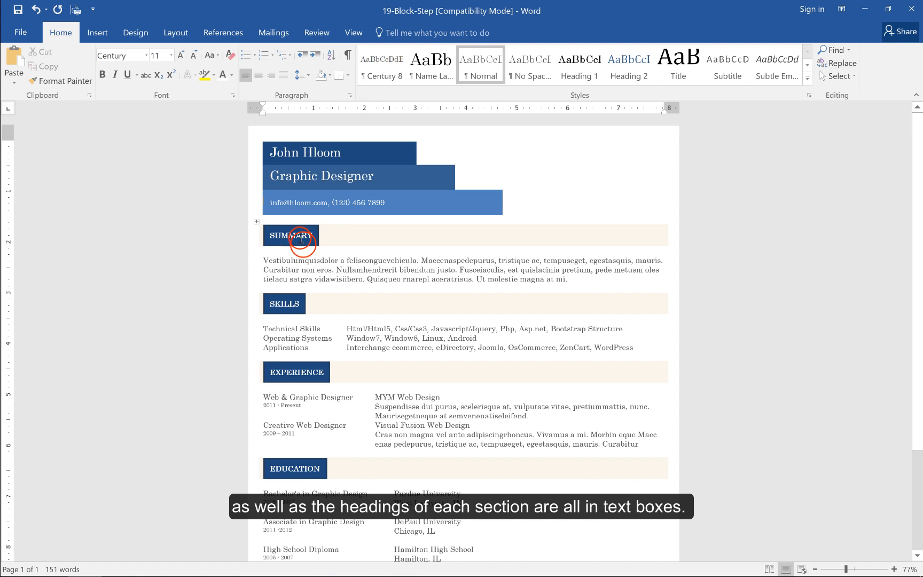
left_click(303, 244)
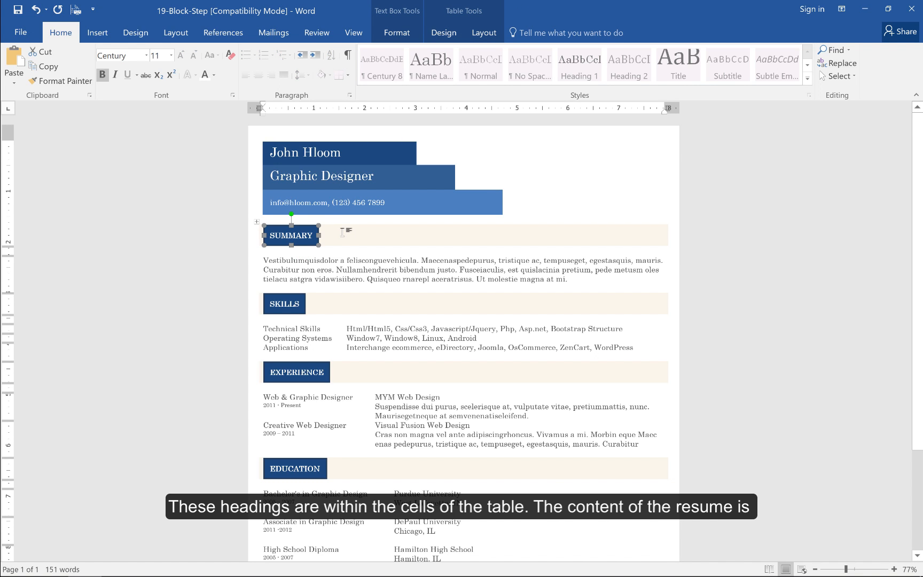
left_click(256, 222)
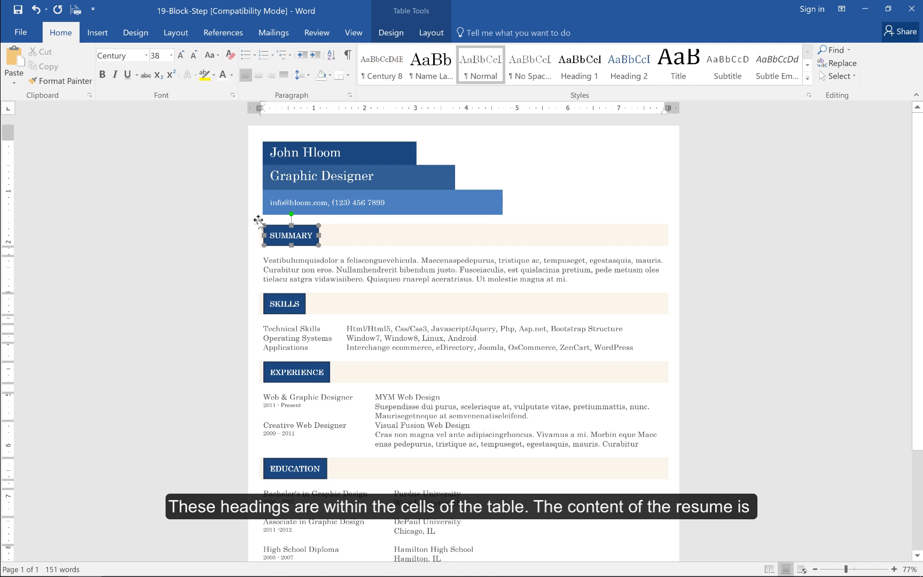
left_click(359, 238)
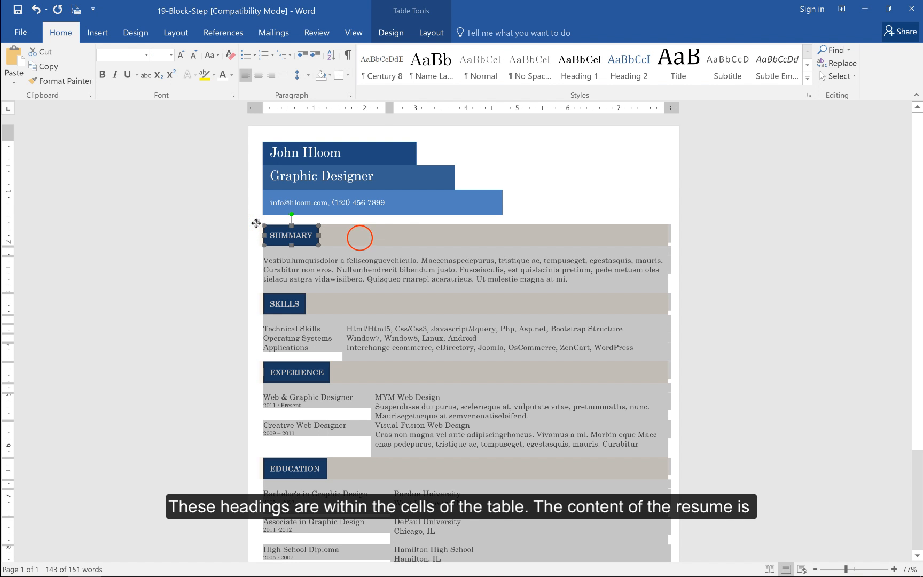
left_click(310, 244)
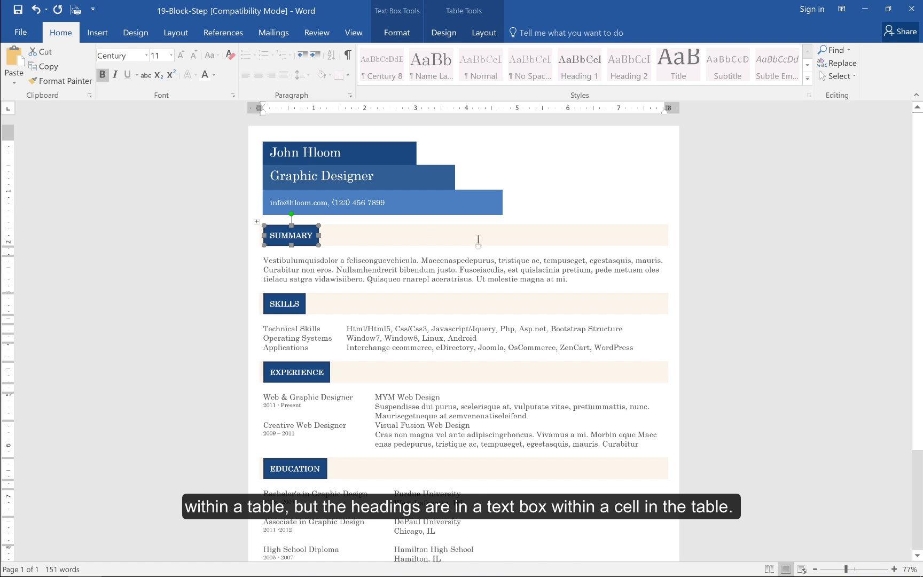
left_click(744, 185)
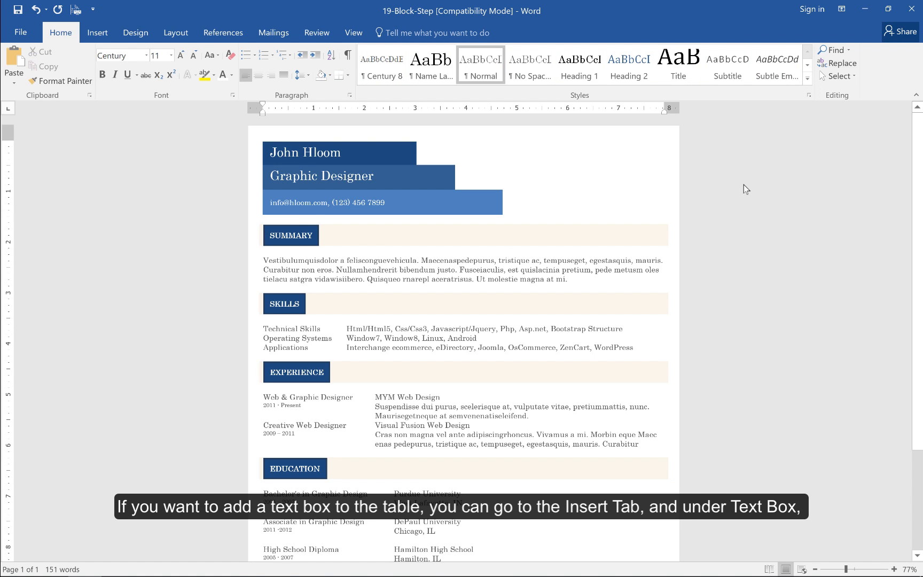
Draw a custom text box about 3.01" wide and 0.41" high in the blank area beside the name banner
left_click(88, 33)
left_click(641, 84)
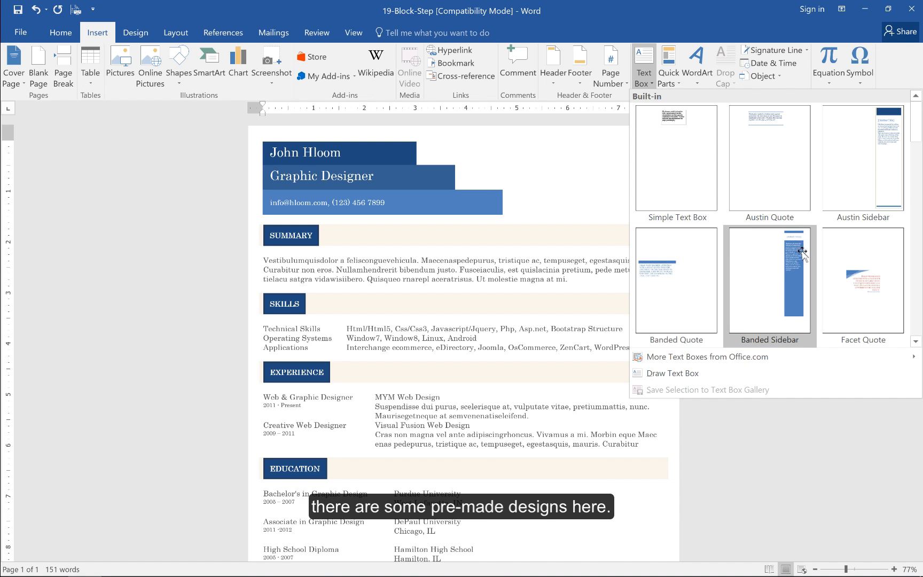
left_click(681, 372)
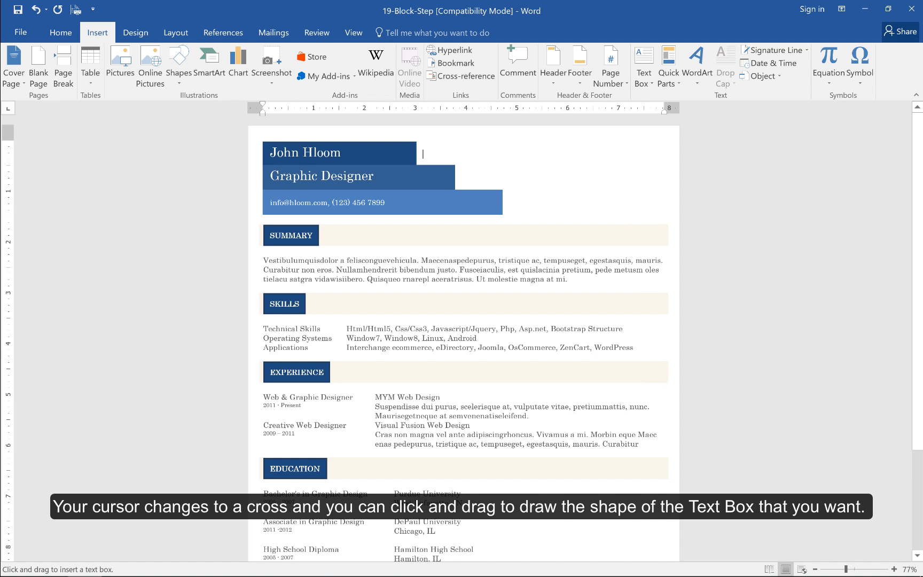
mouse_move(507, 142)
left_mouse_down()
mouse_move(519, 160)
mouse_move(660, 172)
mouse_move(660, 162)
left_mouse_up()
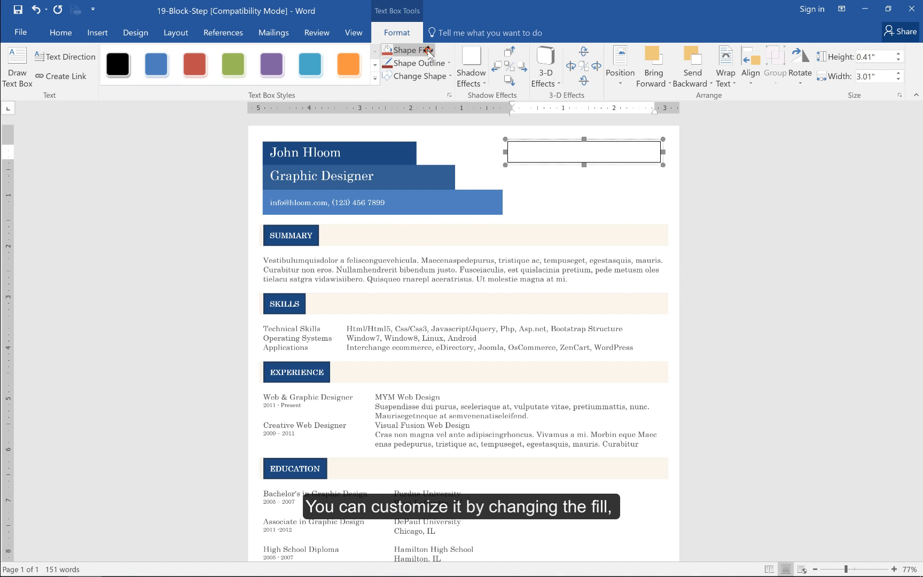
Fill the new text box with the lightest red theme tint and give it a dark red outline
left_click(429, 50)
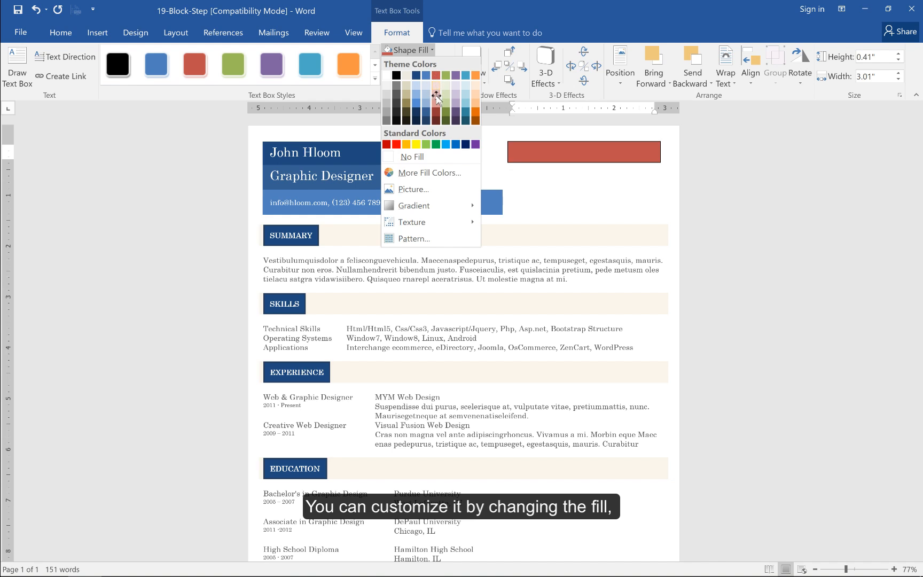
left_click(436, 84)
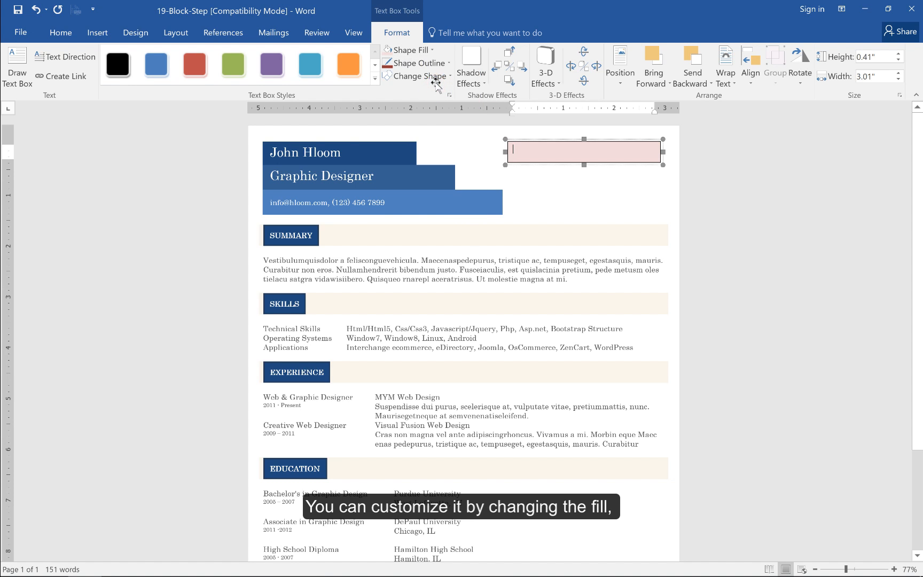
left_click(440, 63)
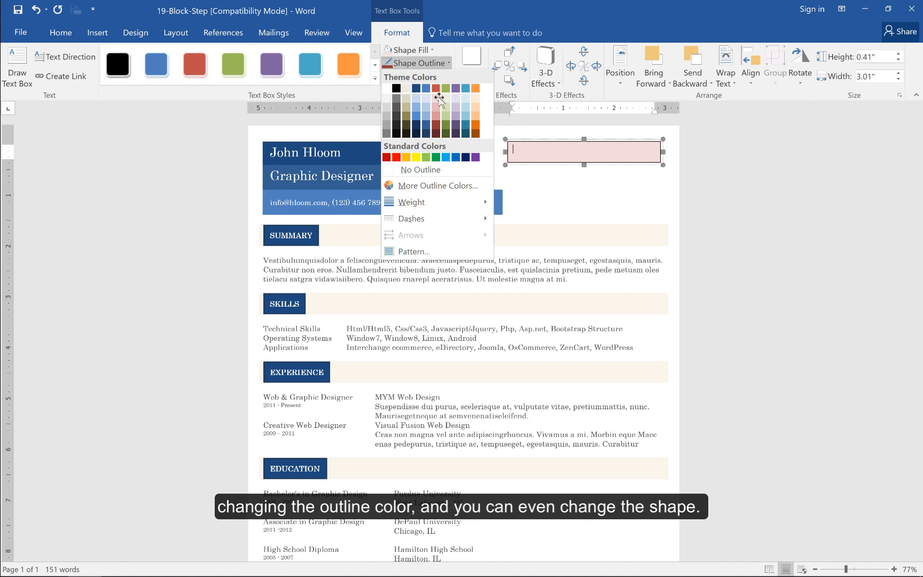
left_click(437, 124)
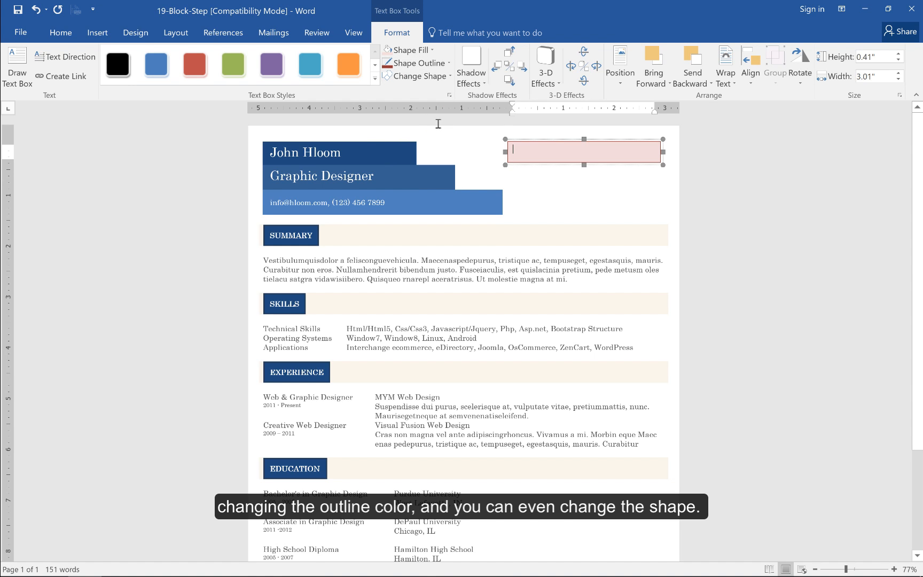
Try the parallelogram shape on the text box and return it to a rectangle
left_click(443, 76)
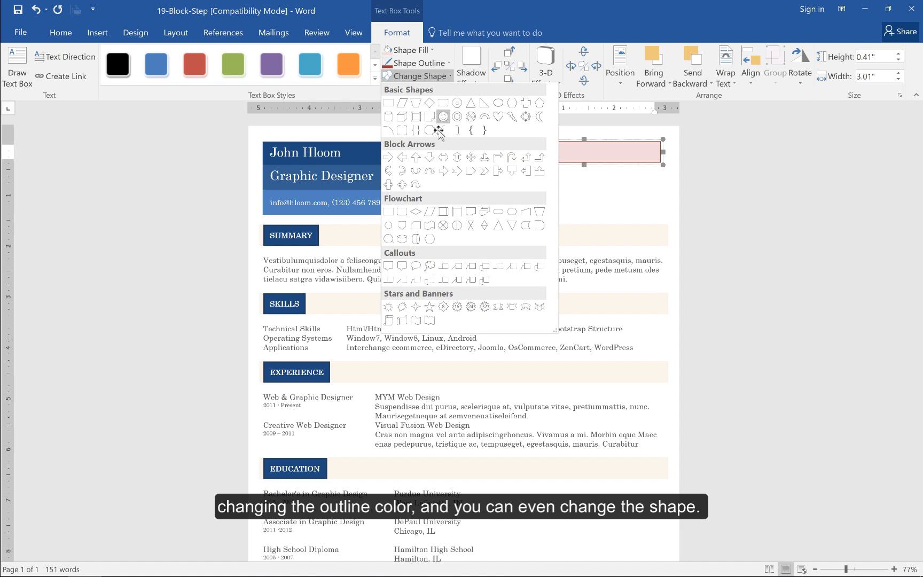
left_click(403, 103)
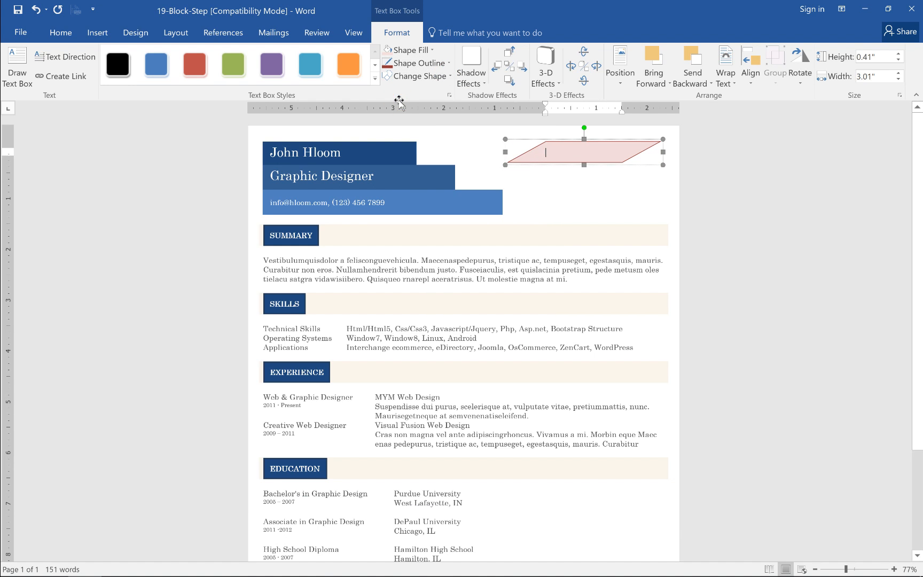
left_click(435, 76)
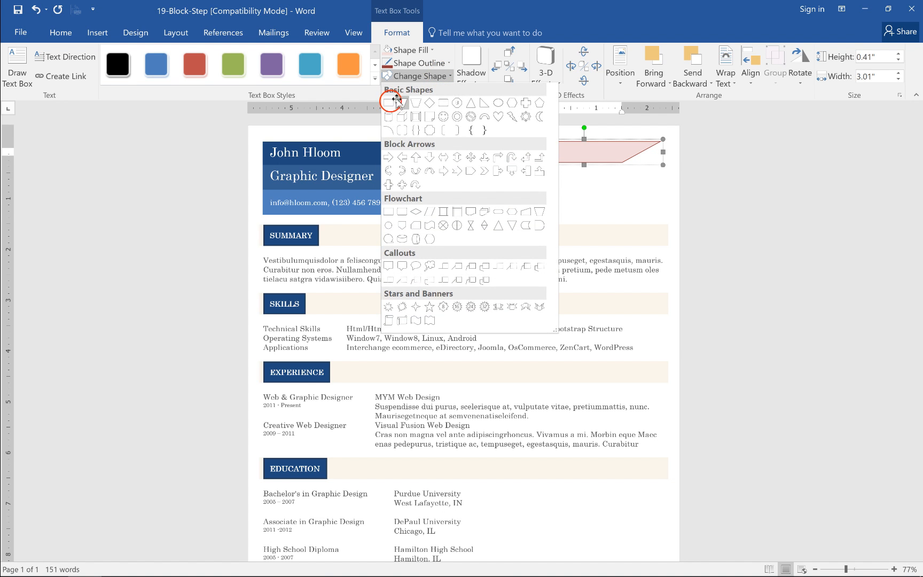
left_click(390, 102)
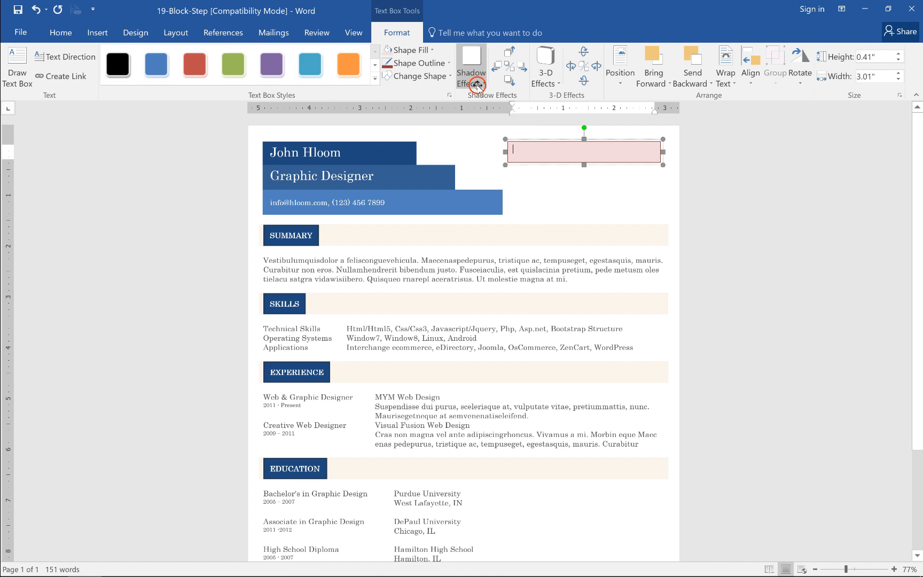
Try a drop shadow on the text box and apply the second Parallel 3-D effect
left_click(477, 84)
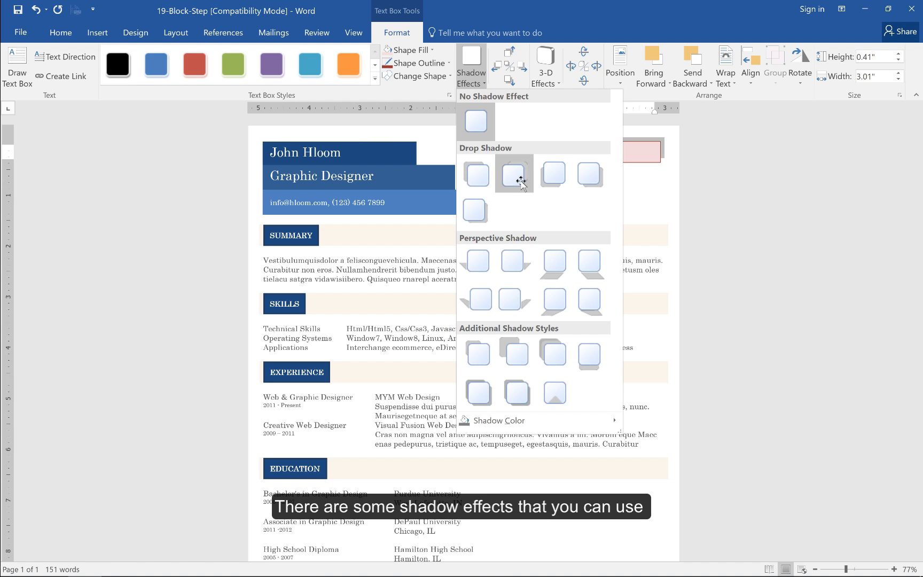
left_click(580, 183)
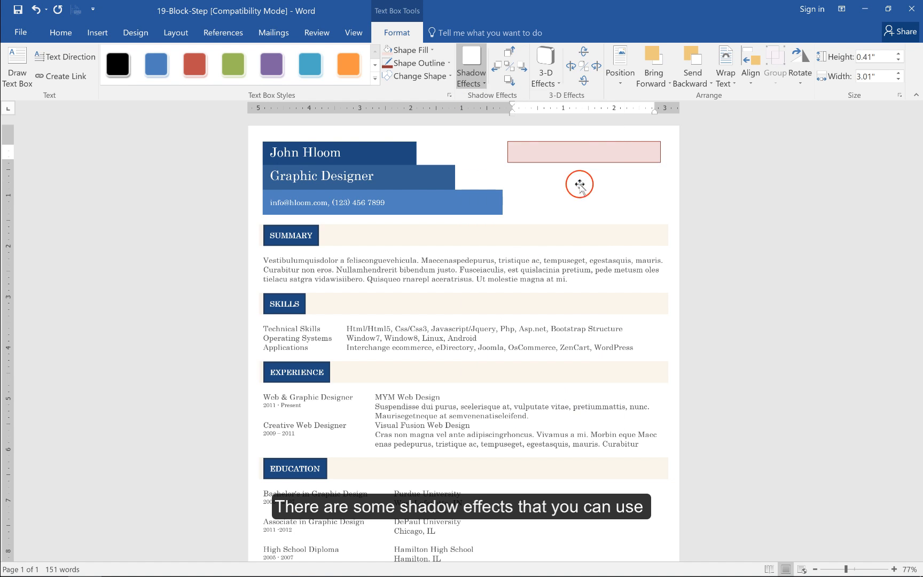
left_click(546, 72)
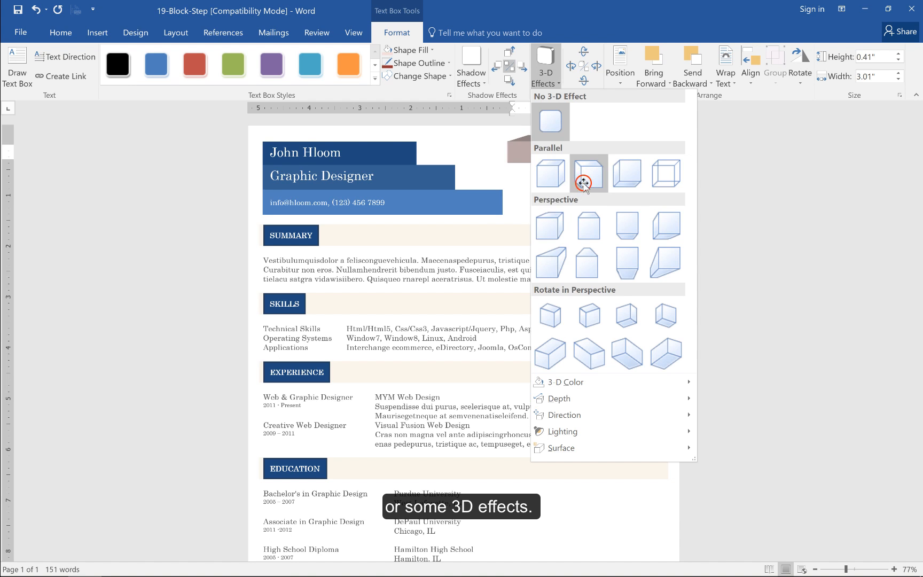
left_click(584, 182)
left_click(584, 184)
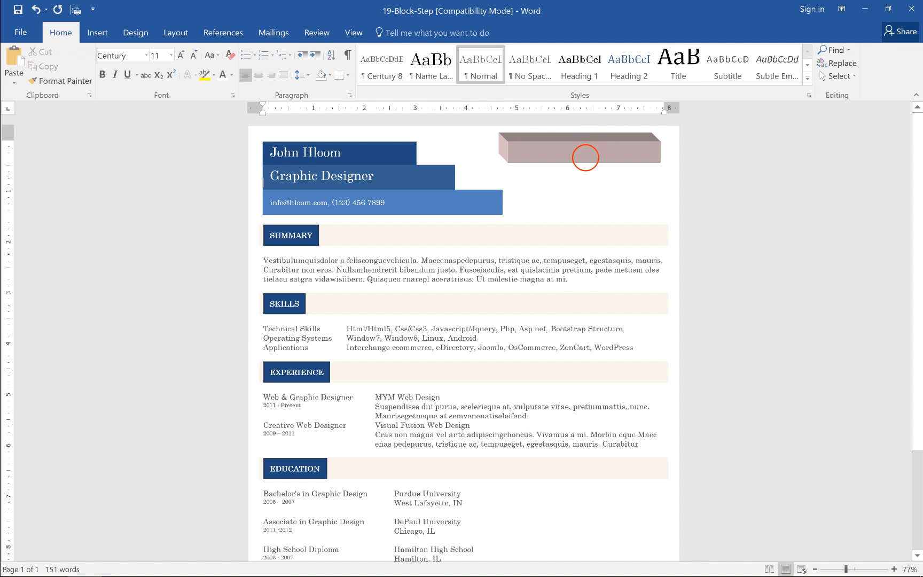
Remove the 3-D effect from the text box
left_click(585, 155)
left_click(586, 163)
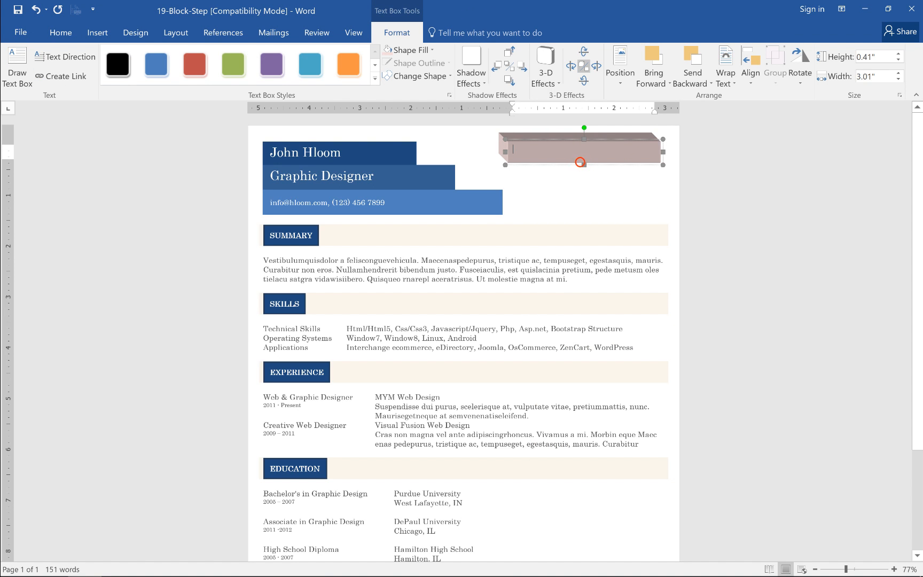
left_click(544, 76)
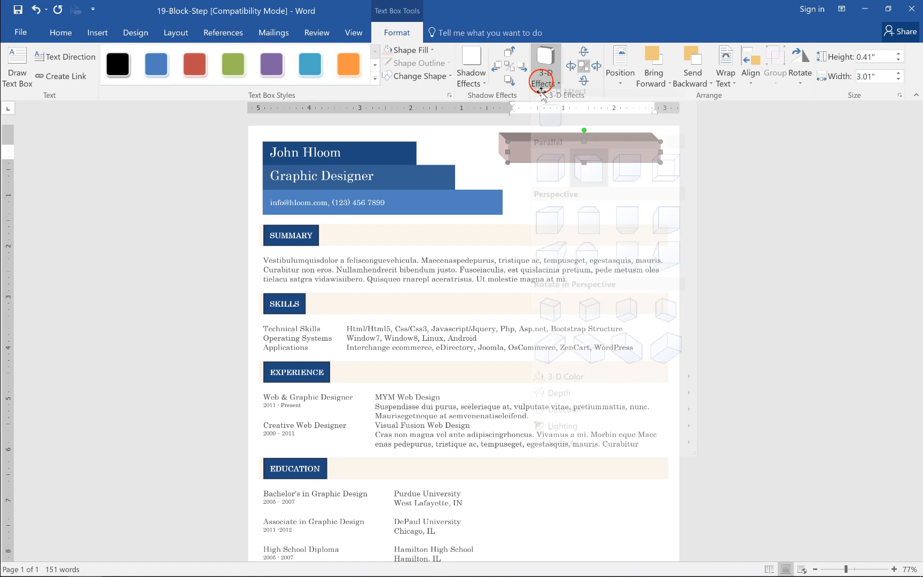
left_click(541, 113)
left_click(599, 175)
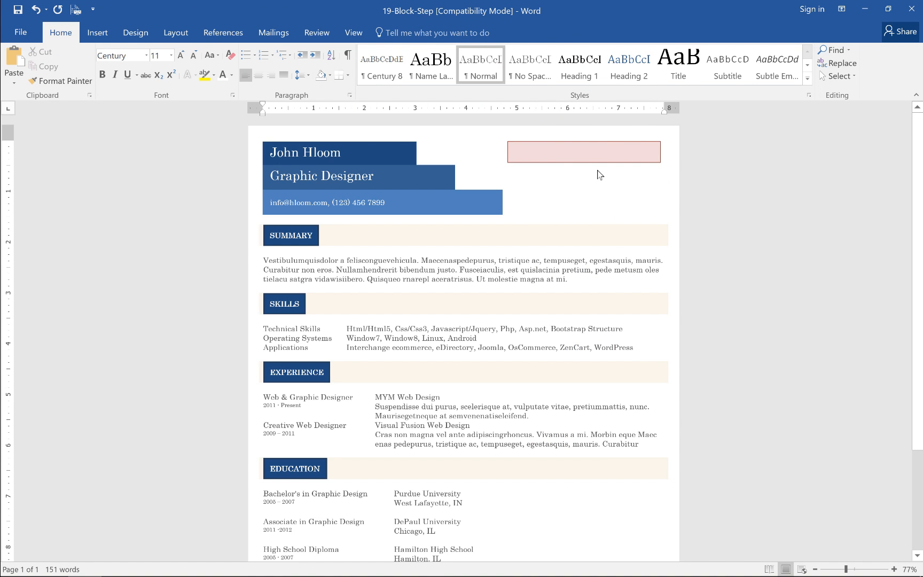
Enter the text HLOOM.COM in the pink text box
left_click(539, 154)
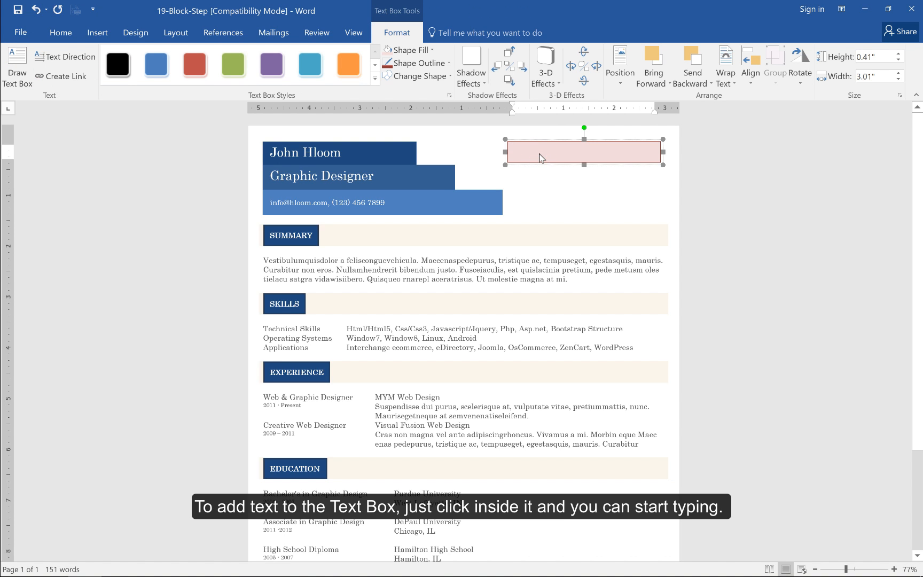
type("T")
type("L")
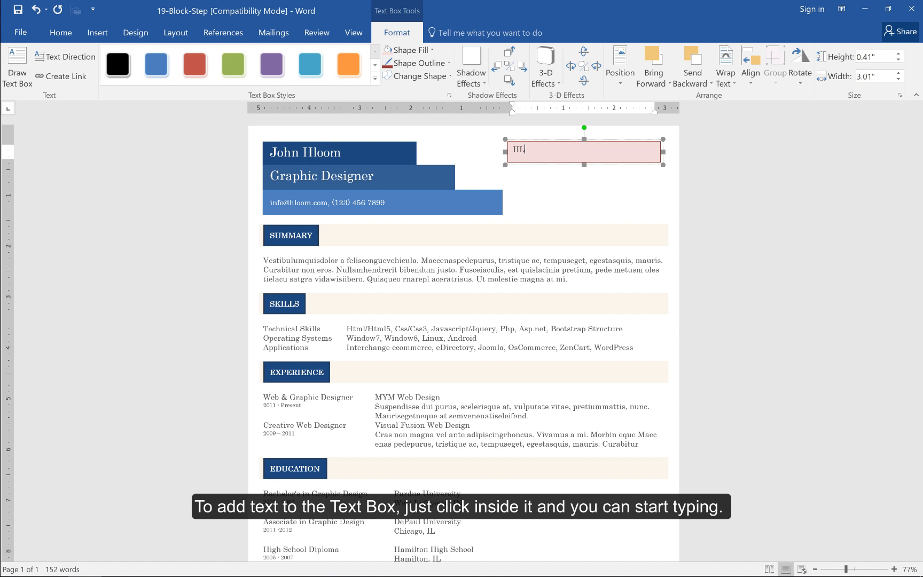
type("OOM.COM")
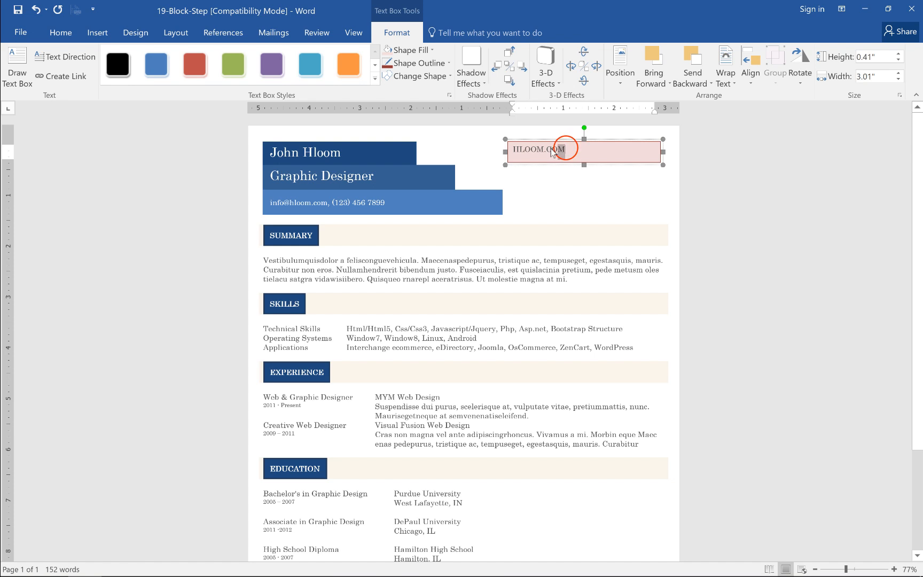
Make the HLOOM.COM text bold and center it within the text box
left_click_drag(565, 150, 517, 153)
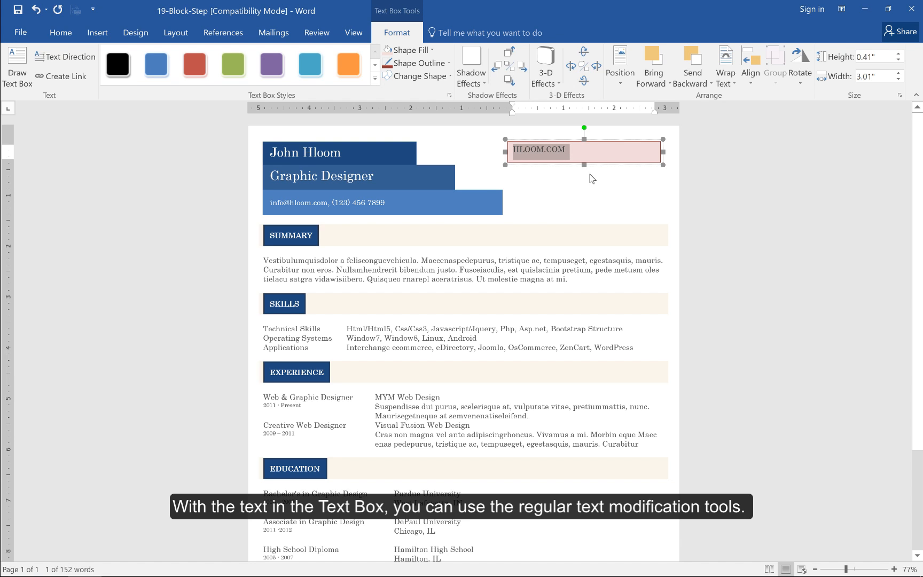
left_click(48, 34)
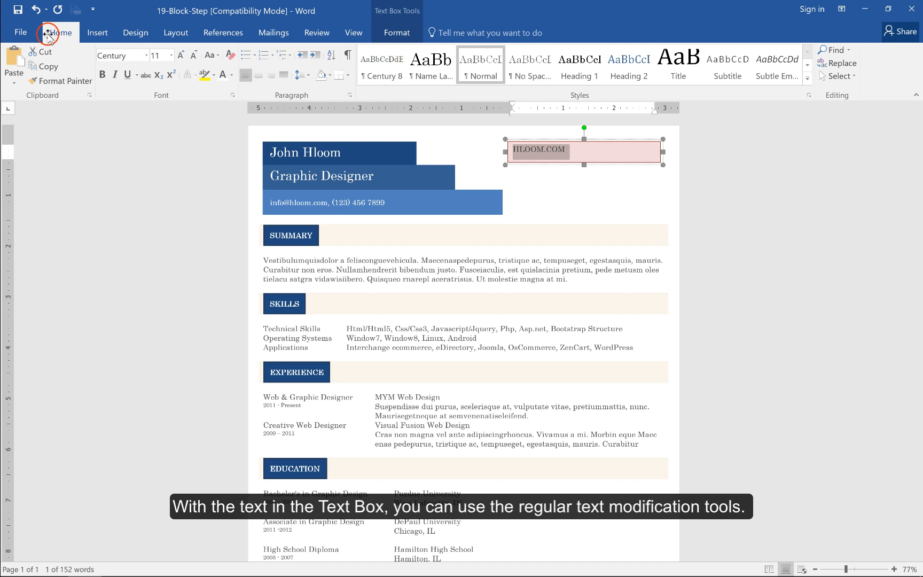
left_click(103, 74)
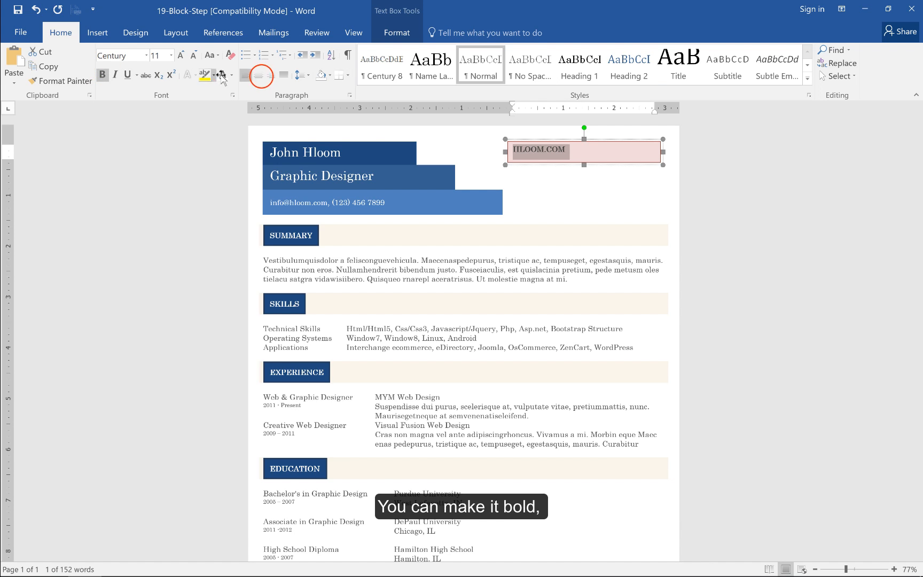
left_click(261, 76)
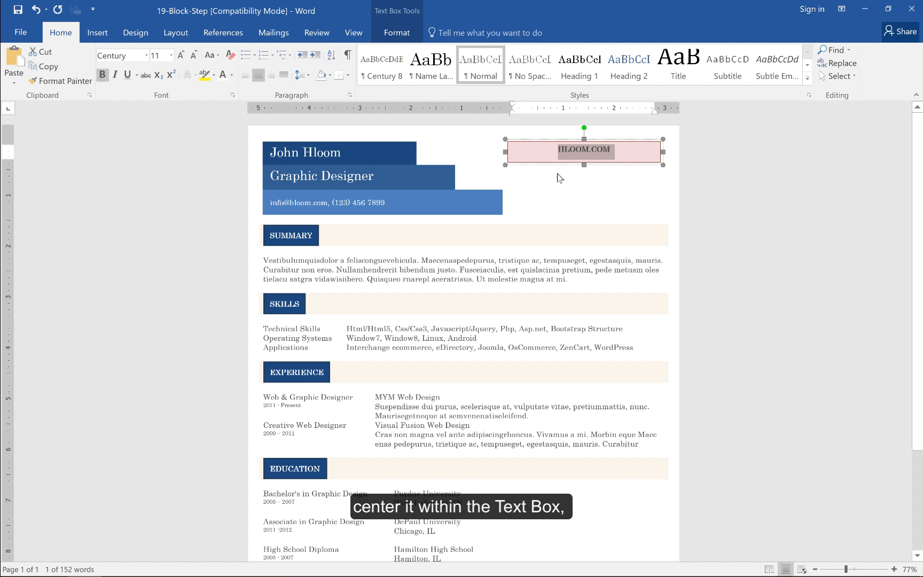
Set the HLOOM.COM paragraph's spacing to 6 pt before and 6 pt after
left_click(351, 94)
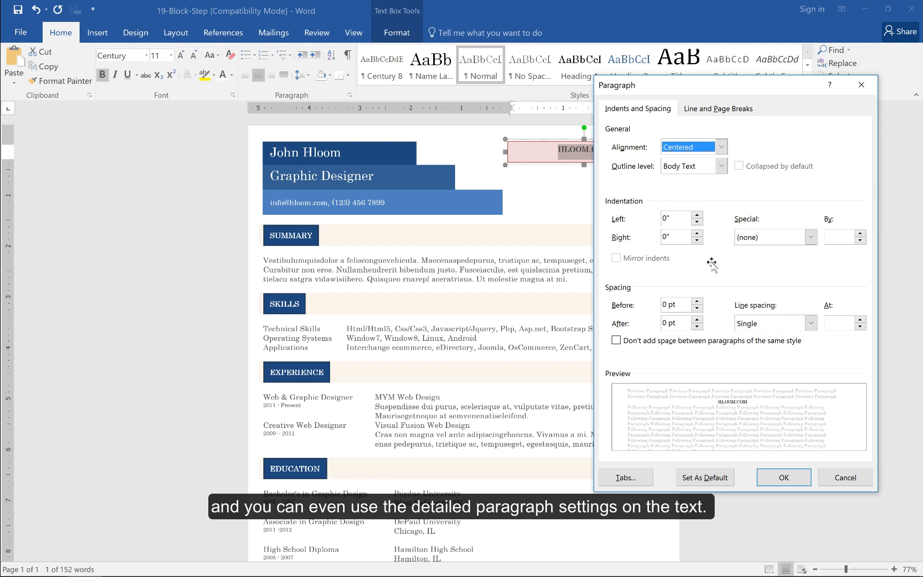
left_click(697, 301)
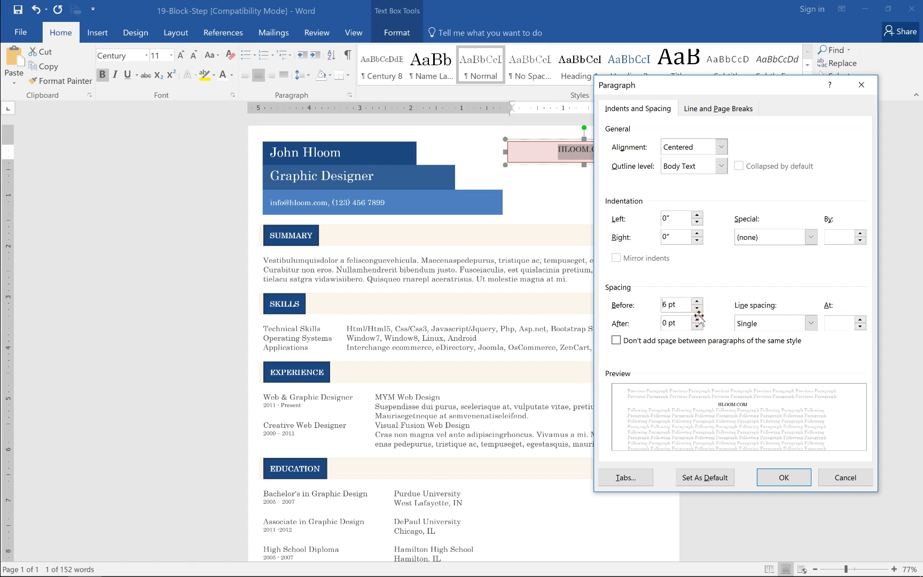
left_click(697, 319)
left_click(785, 474)
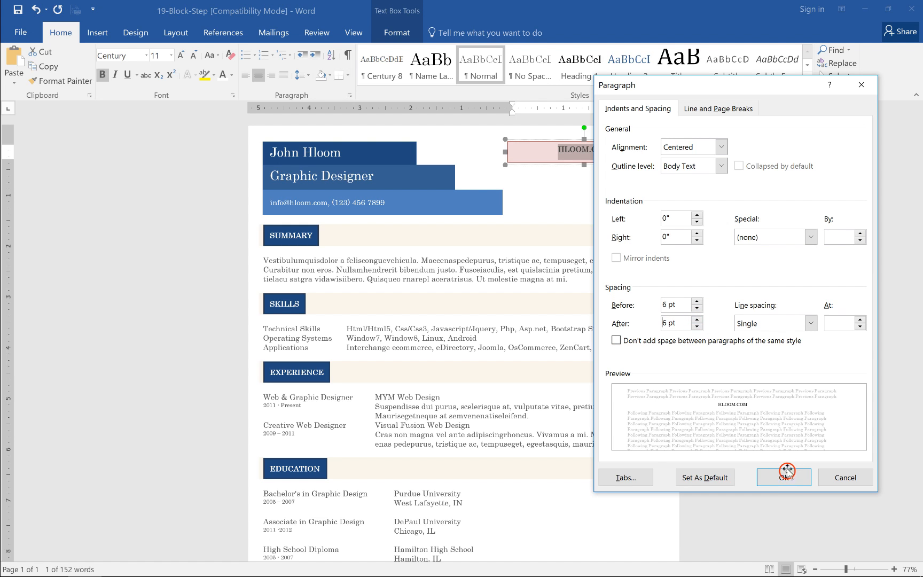
Apply the Heading 2 style to the HLOOM.COM text in the pink text box
left_click(812, 95)
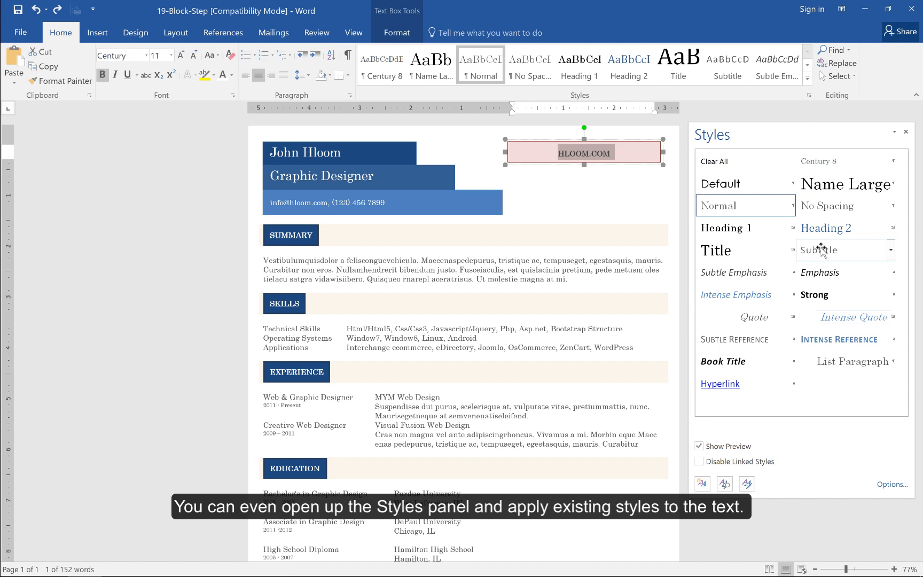
left_click(821, 230)
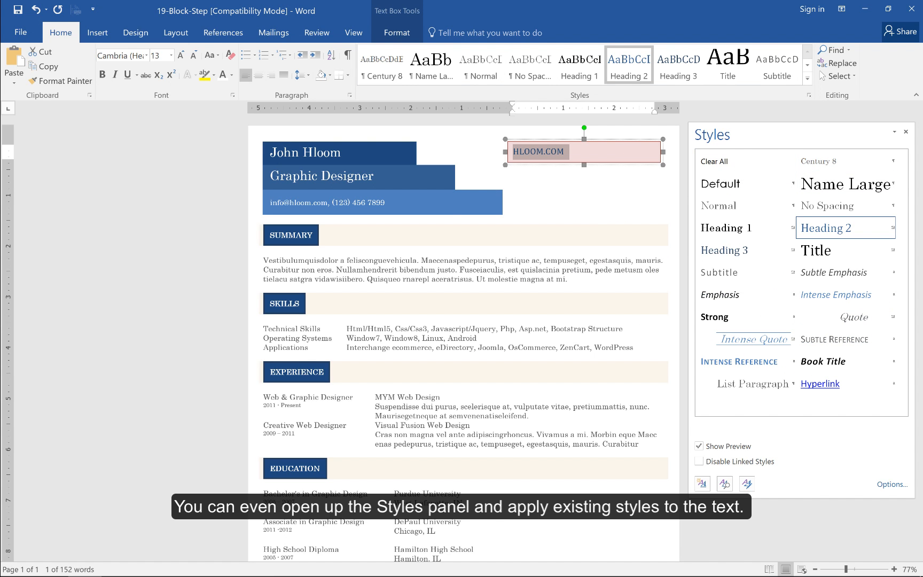
left_click(736, 118)
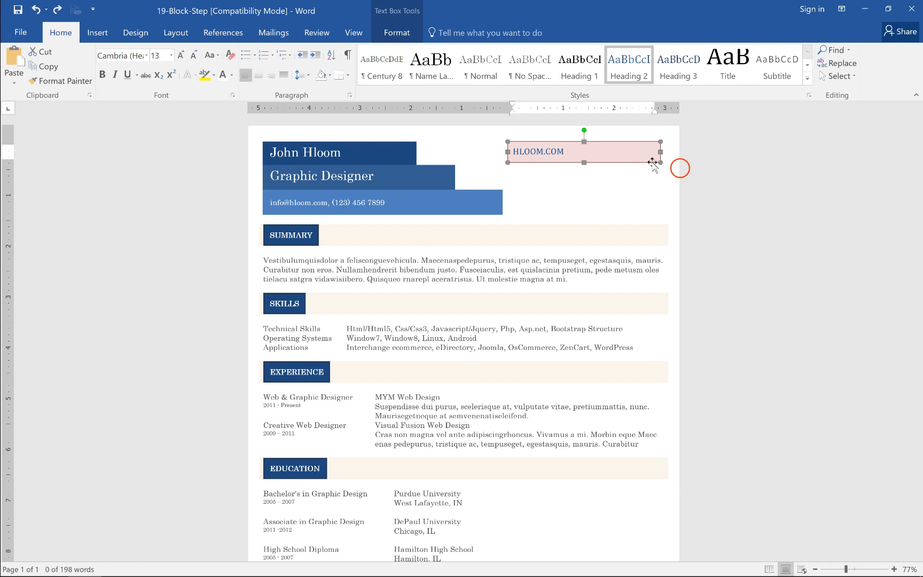
Delete the pink HLOOM.COM text box from the resume
left_click(647, 162)
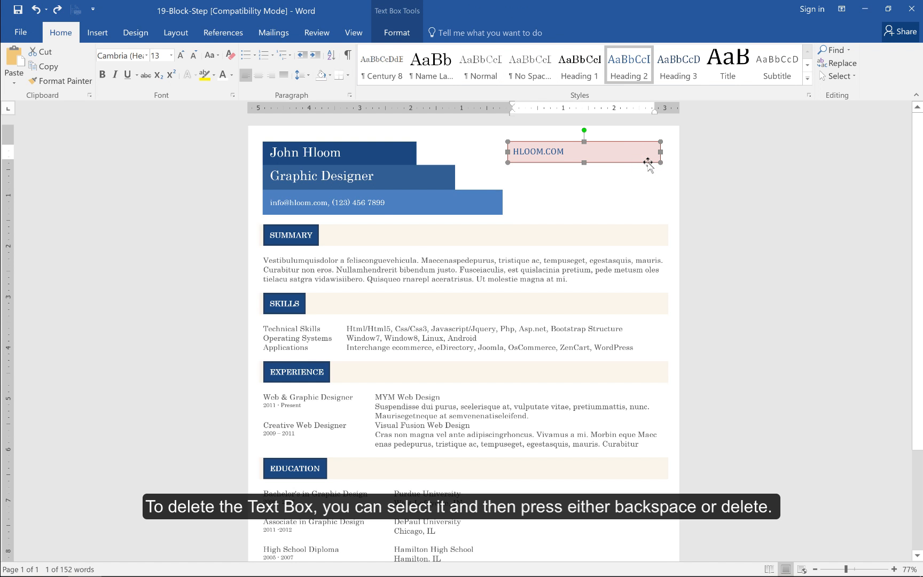
key("Delete")
Examine the advanced layout position options of the resume's name text box, including the reference choices for its absolute horizontal position
scroll(646, 161, "down", 2)
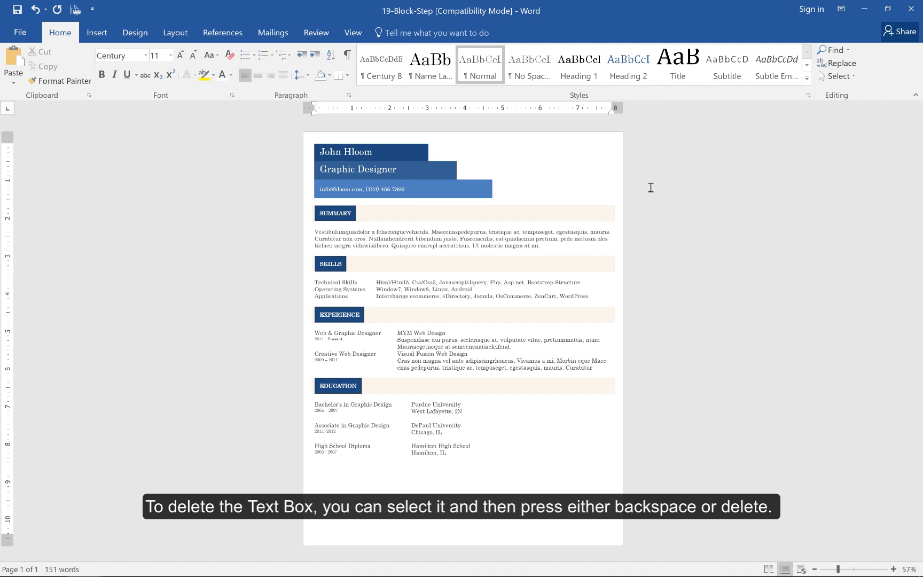
left_click(419, 146)
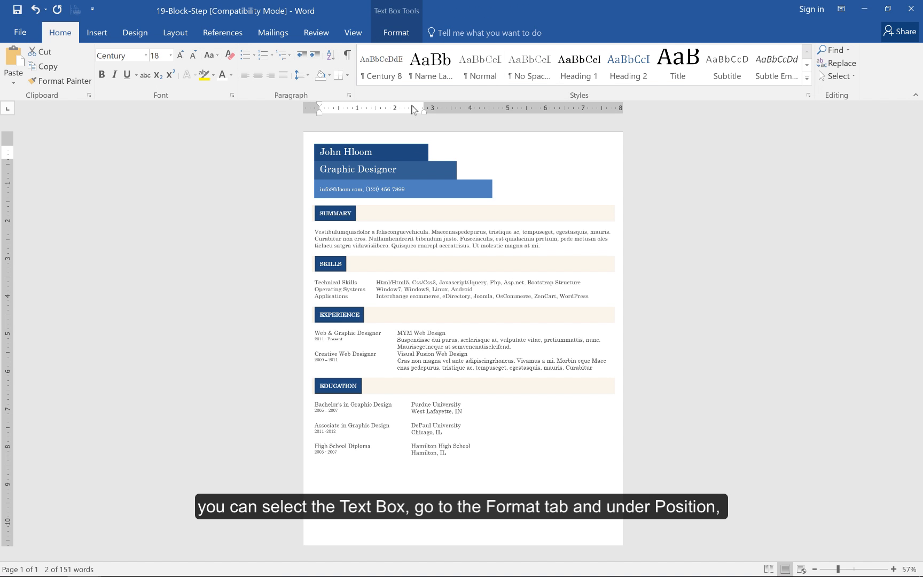
left_click(396, 33)
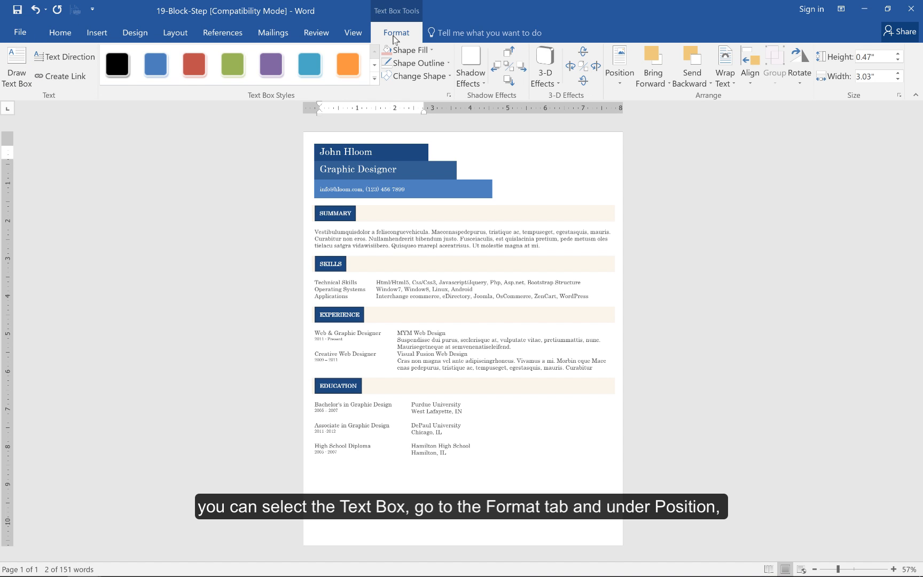
left_click(629, 82)
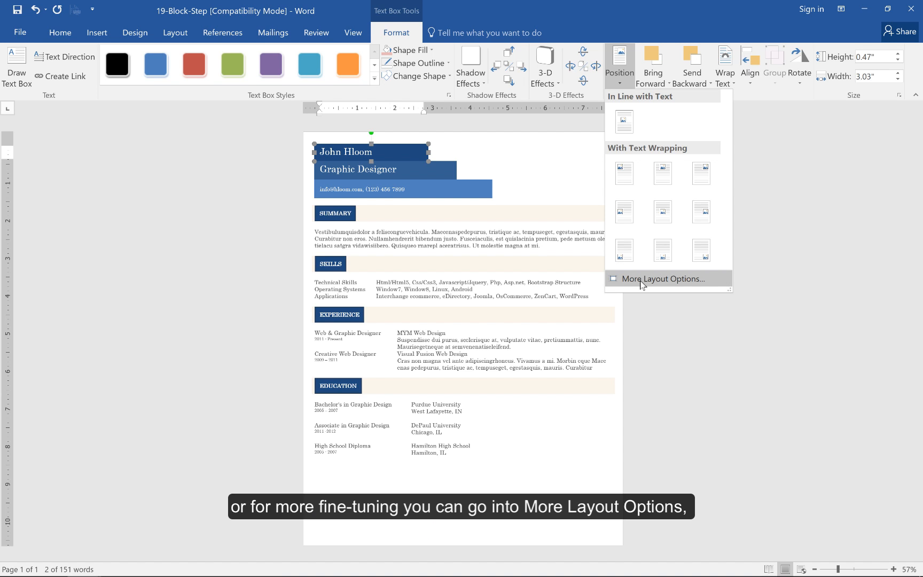
left_click(642, 284)
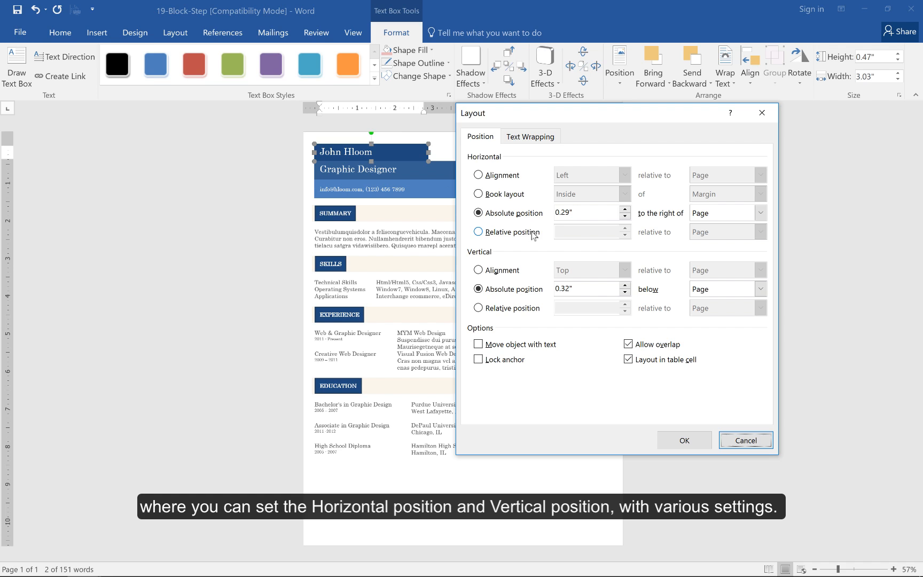
left_click(760, 213)
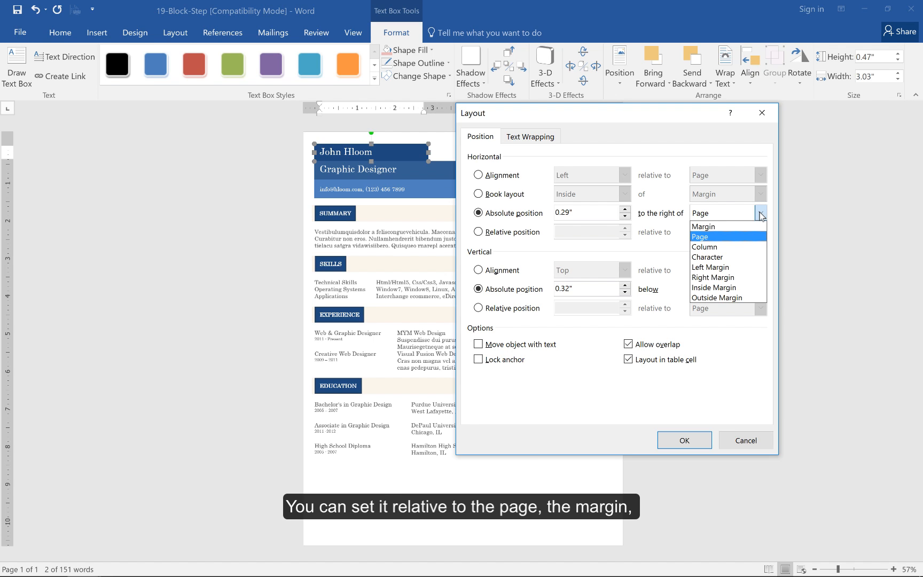
left_click(731, 341)
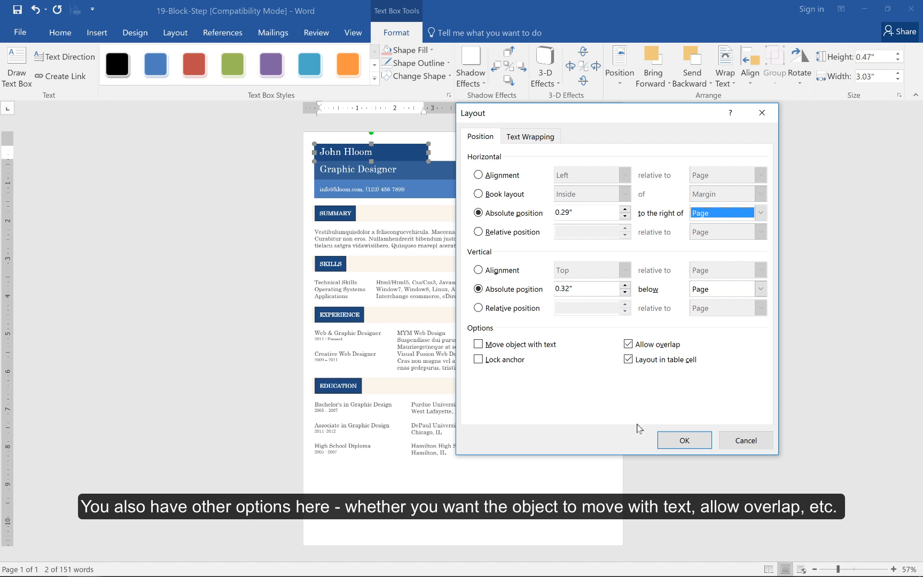
left_click(671, 442)
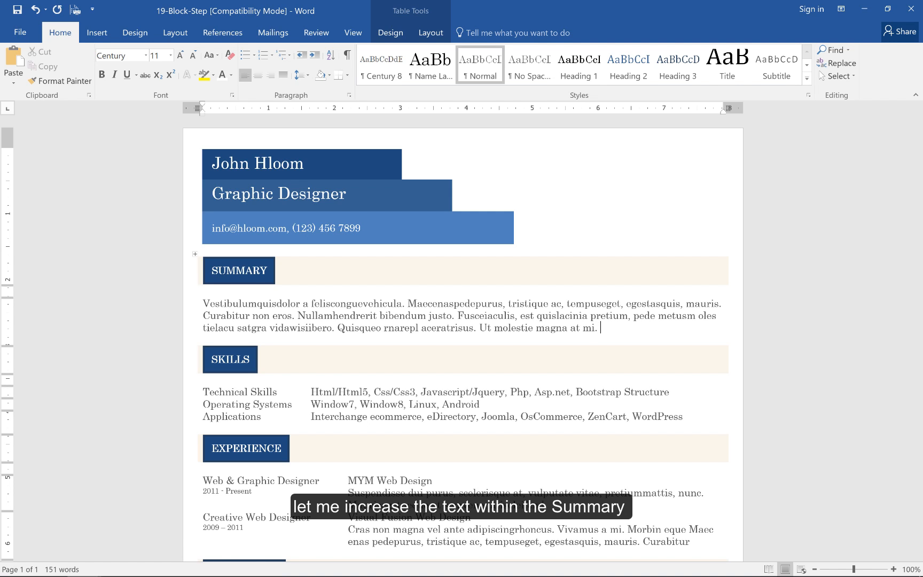
Paste the Summary paragraph two more times at its end and move the SUMMARY text box into the middle of the paragraph
type("Vestibulumquisdolor a felisconguevehicula. Maecenaspedepurus, tristique ac, tempuseget, egestasquis, mauris. Curabitur non eros. Nullamhendrerit bibendum justo. Fusceiaculis, est quislacinia pretium, pede metusm oles tielacu satgra vidawisiibero. Quisqueo rnarepl aceratrisus. Ut molestie magna at mi.")
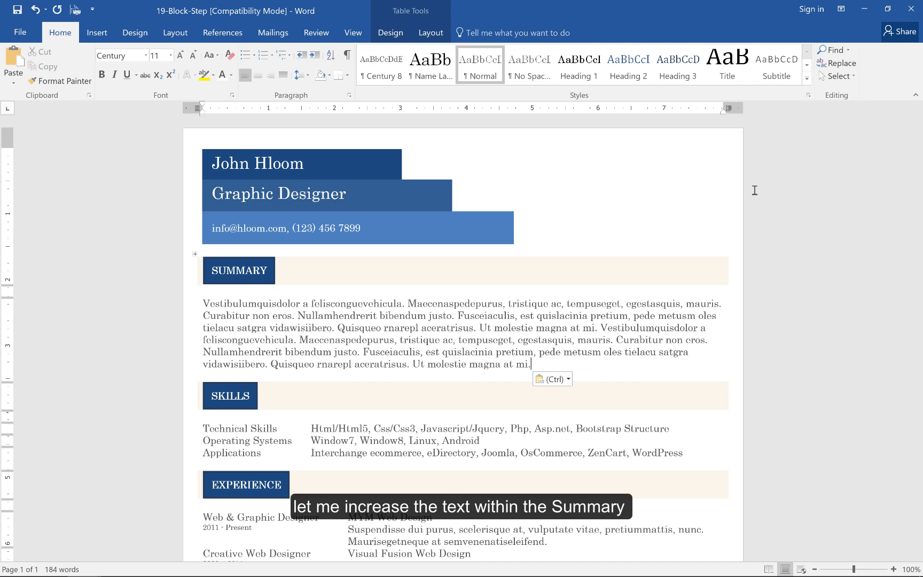
type("Vestibulumquisdolor a felisconguevehicula. Maecenaspedepurus, tristique ac, tempuseget, egestasquis, mauris. Curabitur non eros. Nullamhendrerit bibendum justo. Fusceiaculis, est quislacinia pretium, pede metusm oles tielacu satgra vidawisiibero. Quisqueo rnarepl aceratrisus. Ut molestie magna at mi.")
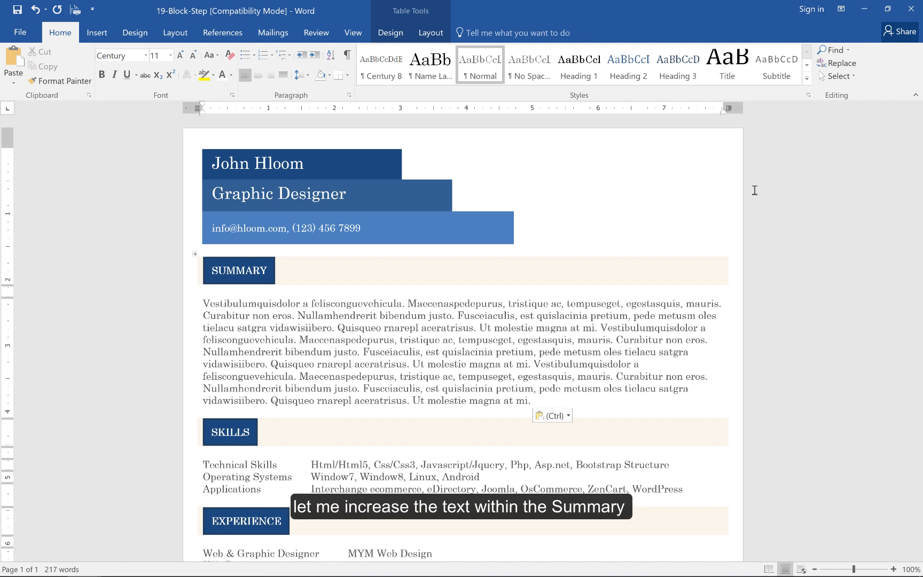
left_click_drag(265, 285, 444, 355)
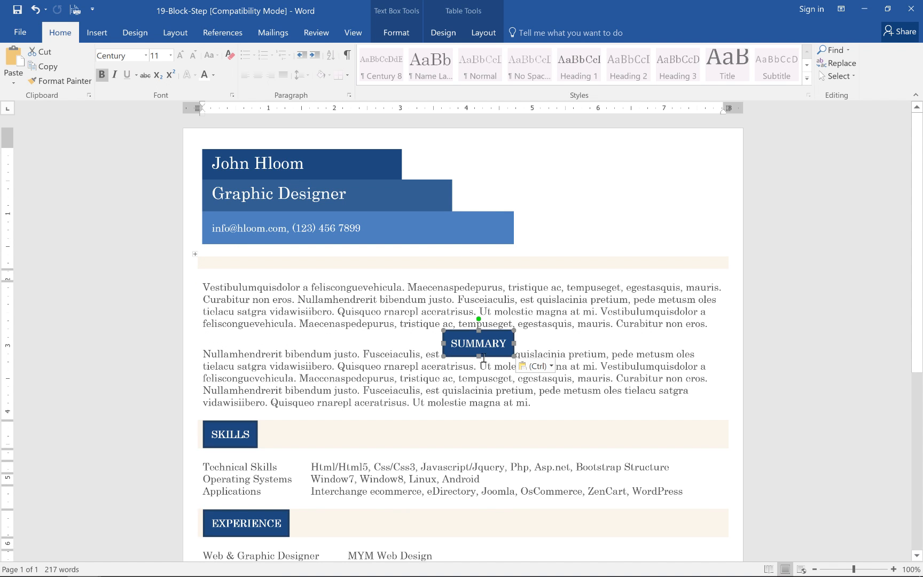
Fill the SUMMARY text box light pink and change it to the Flowchart Stored Data shape, about 0.55" high
left_click(397, 38)
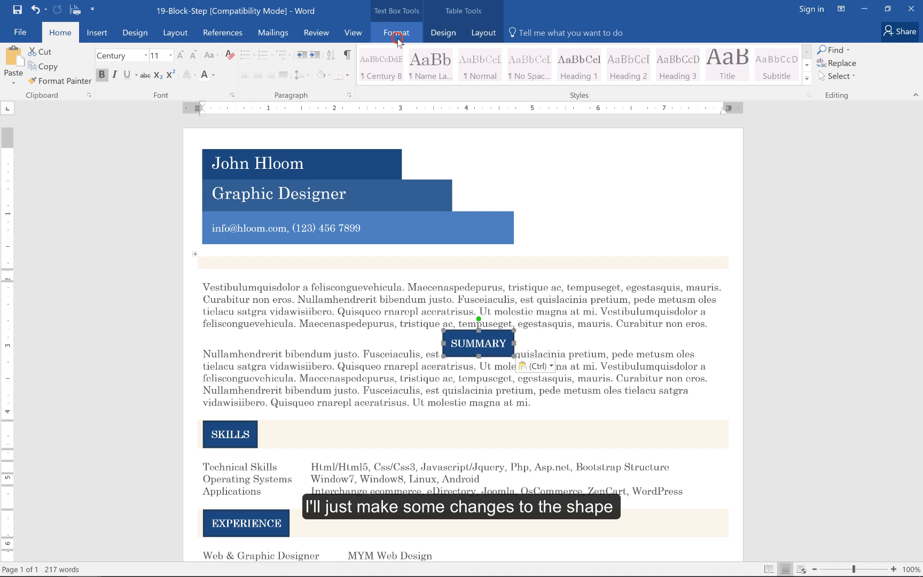
left_click(388, 50)
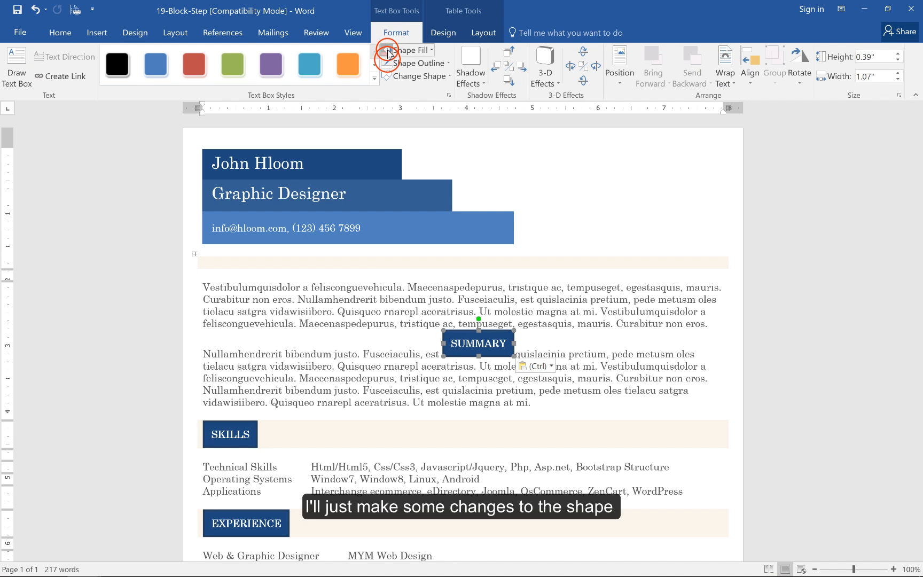
left_click(416, 78)
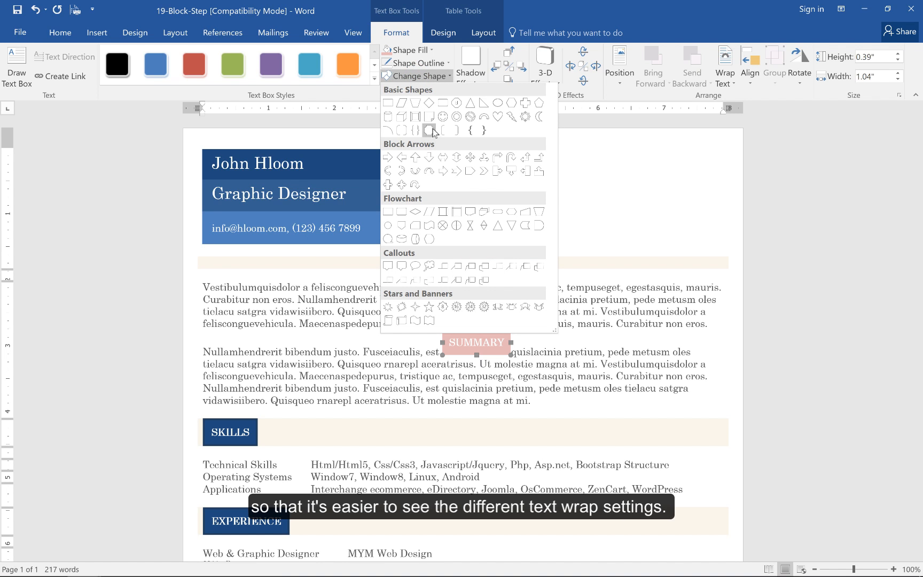
left_click(524, 224)
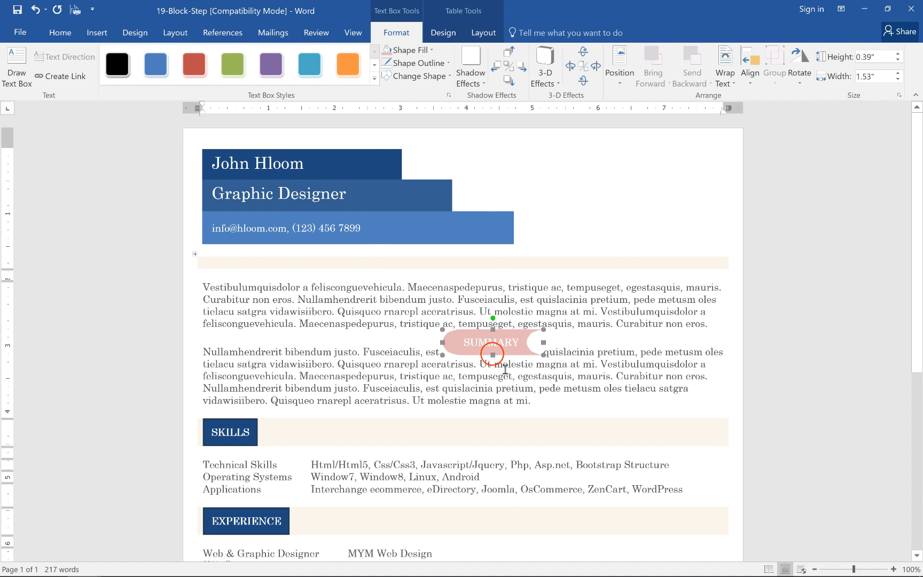
left_click_drag(493, 355, 492, 364)
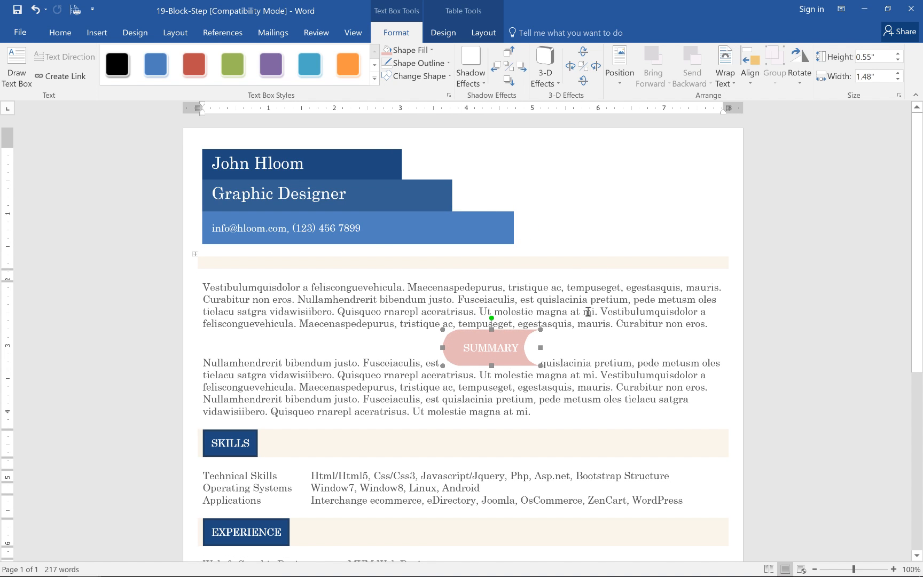
Insert the sample text "Jasd sdfsd" before "Fusceiaculis" on the line that holds the SUMMARY text box
left_click(730, 84)
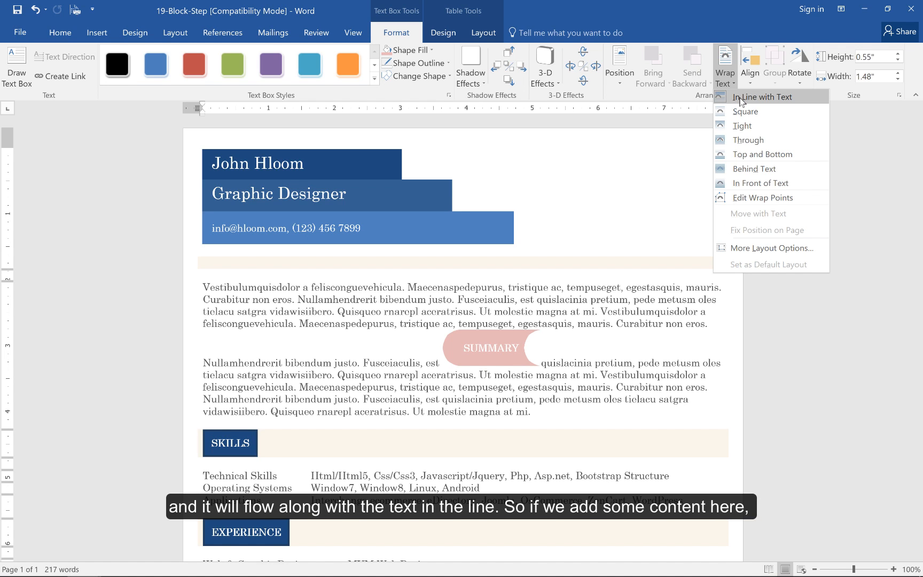
left_click(364, 363)
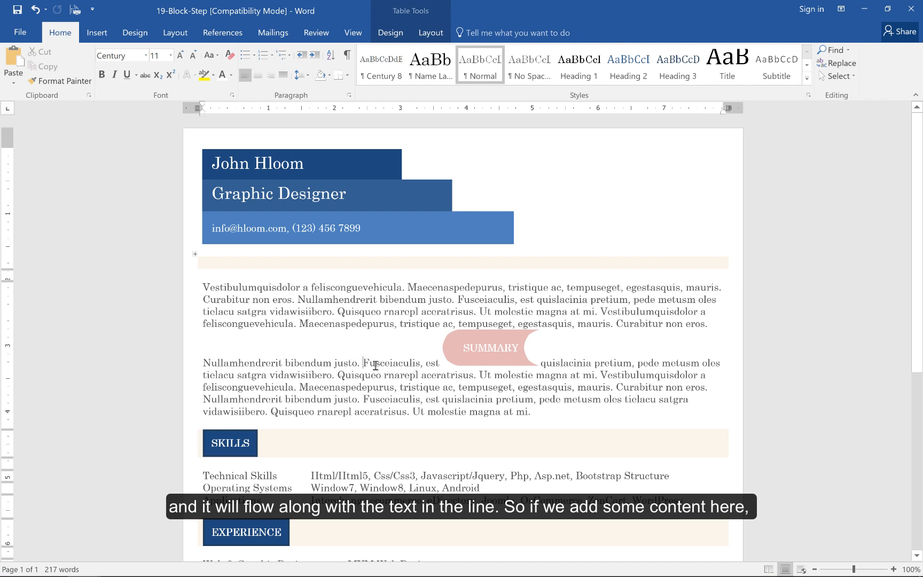
type("Jasd sdfsd")
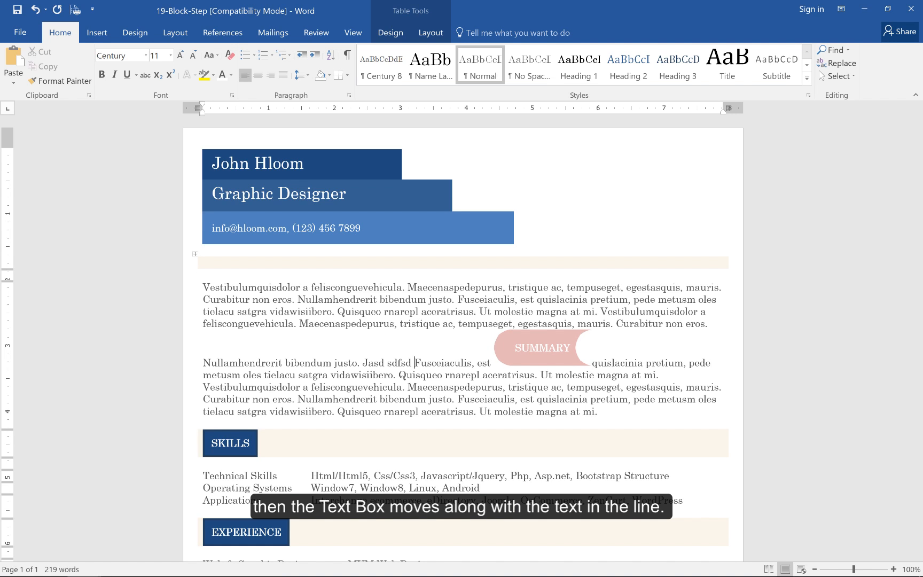
Delete the sample text "Jasd sdfsd" from the Summary paragraph
key("shift+Left")
key("shift+Left")
key("shift+Left")
key("shift+Left")
key("shift+Left")
key("shift+Left")
key("shift+Left")
key("shift+Left")
key("shift+Left")
key("shift+Left")
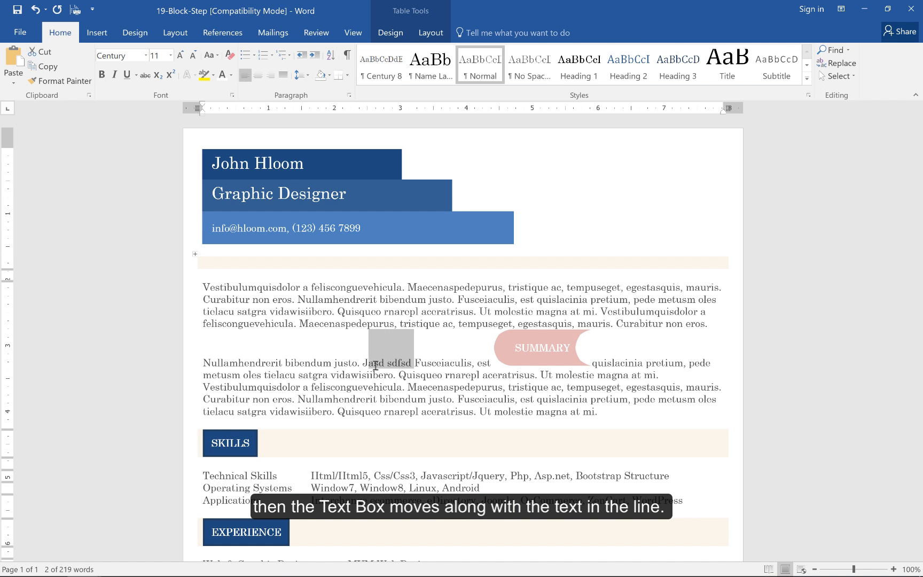
key("Delete")
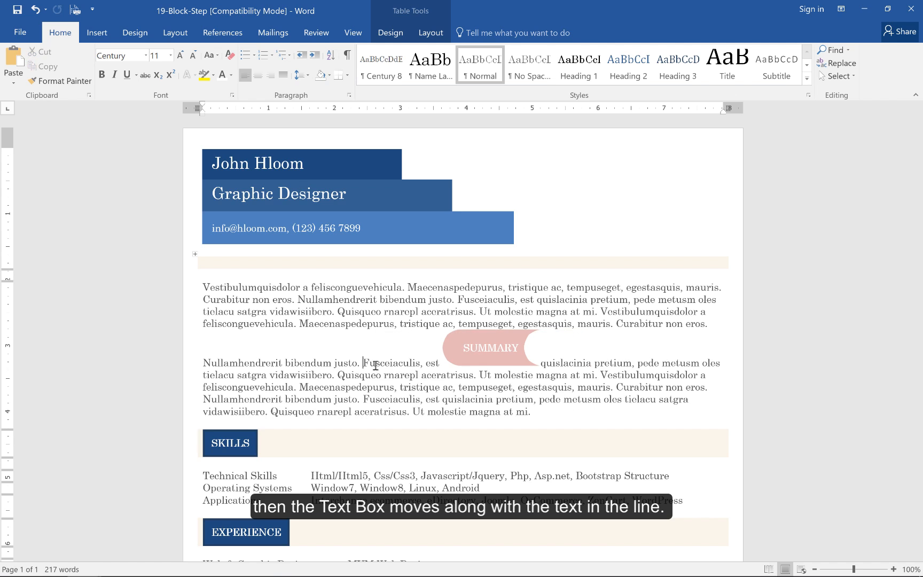
Set the SUMMARY text box's text wrapping to Tight and check how the adjacent lines follow its curve
left_click(455, 334)
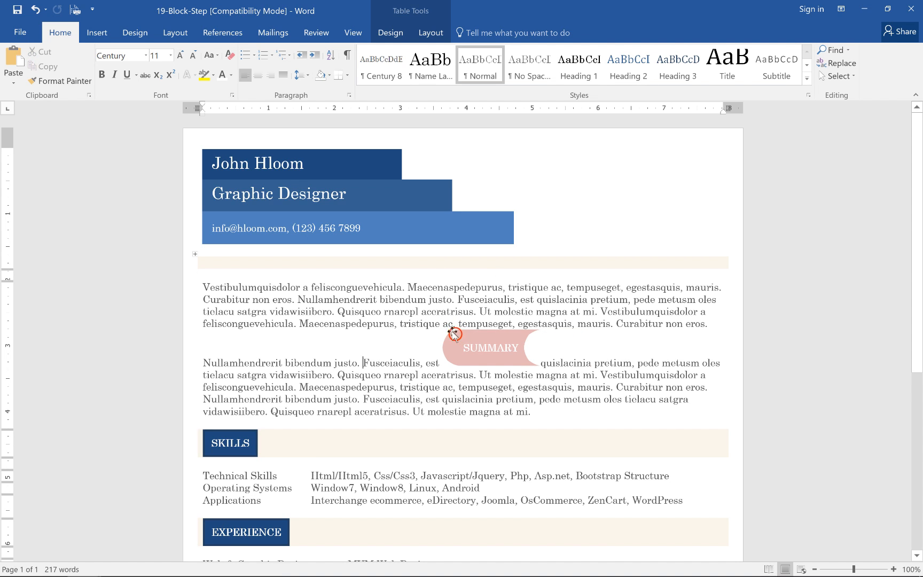
left_click(397, 33)
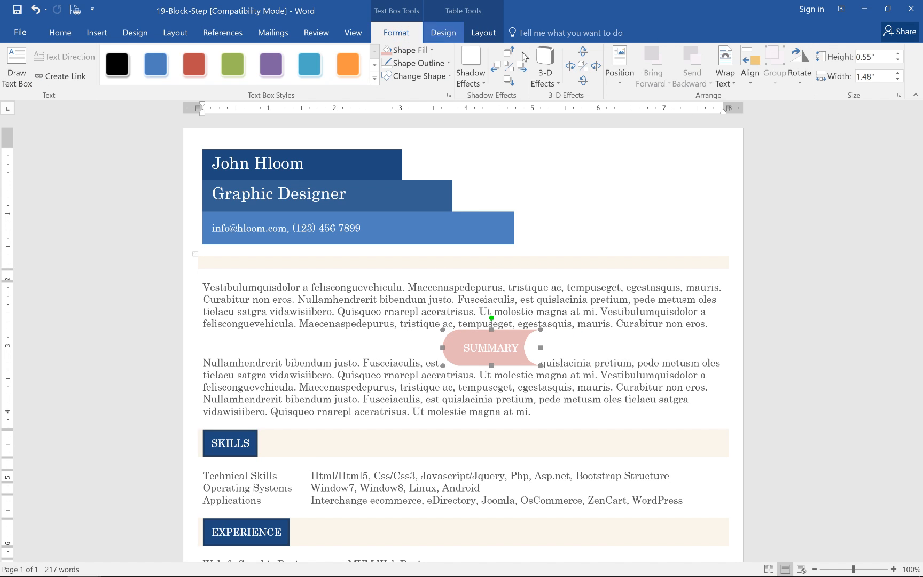
left_click(725, 80)
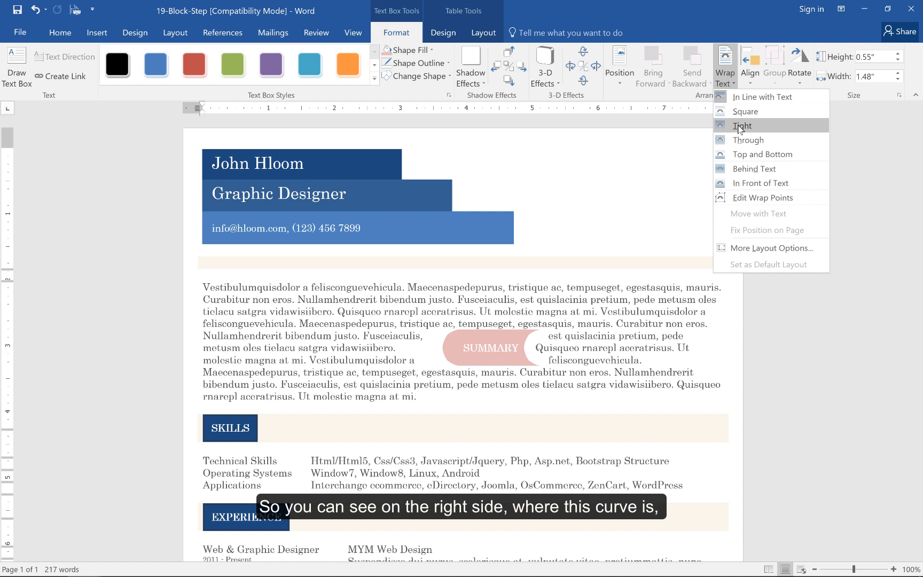
left_click(741, 126)
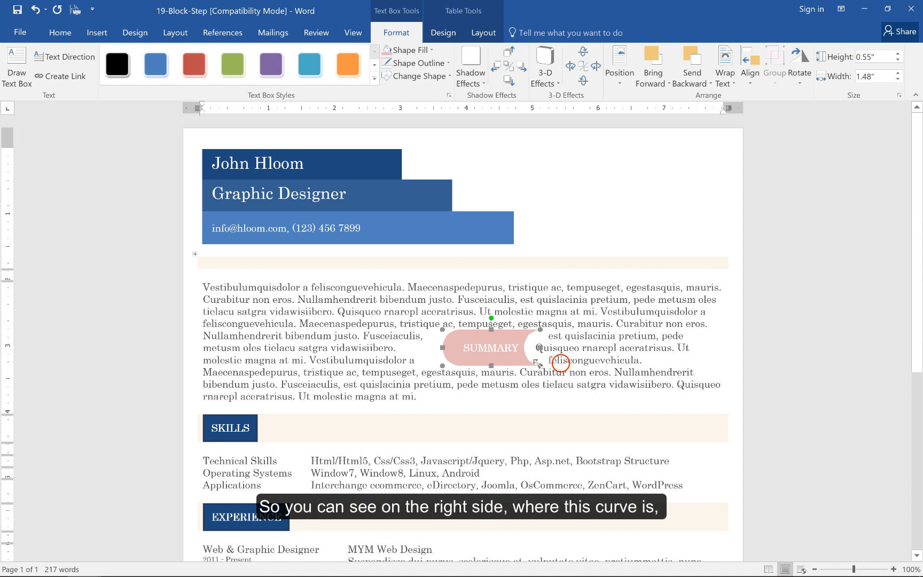
left_click(555, 359)
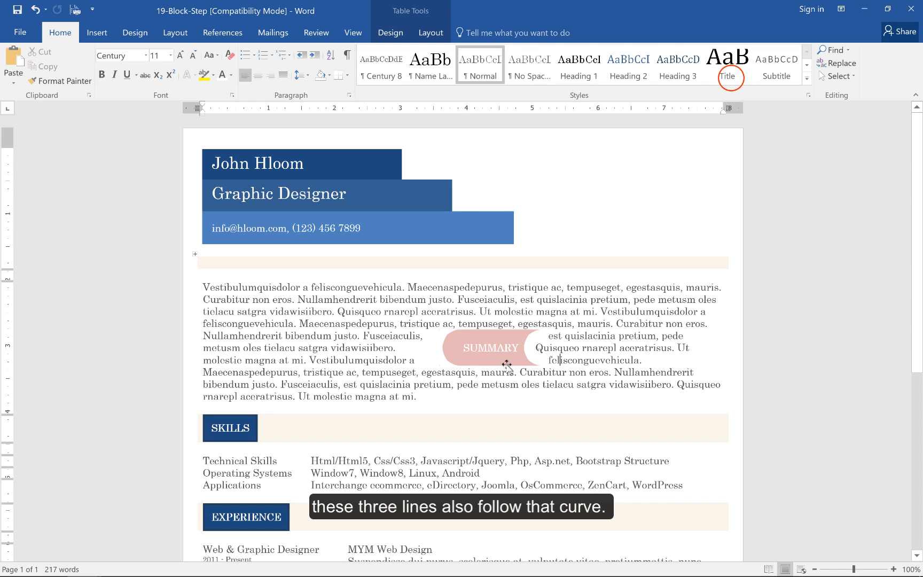
Set the SUMMARY text box's text wrapping to In Front of Text
left_click(526, 363)
left_click(725, 69)
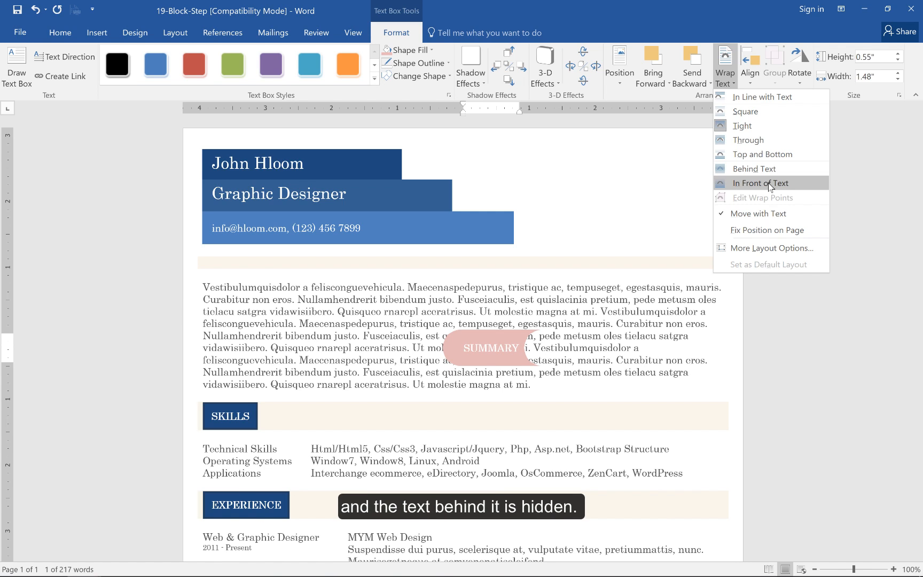
left_click(770, 183)
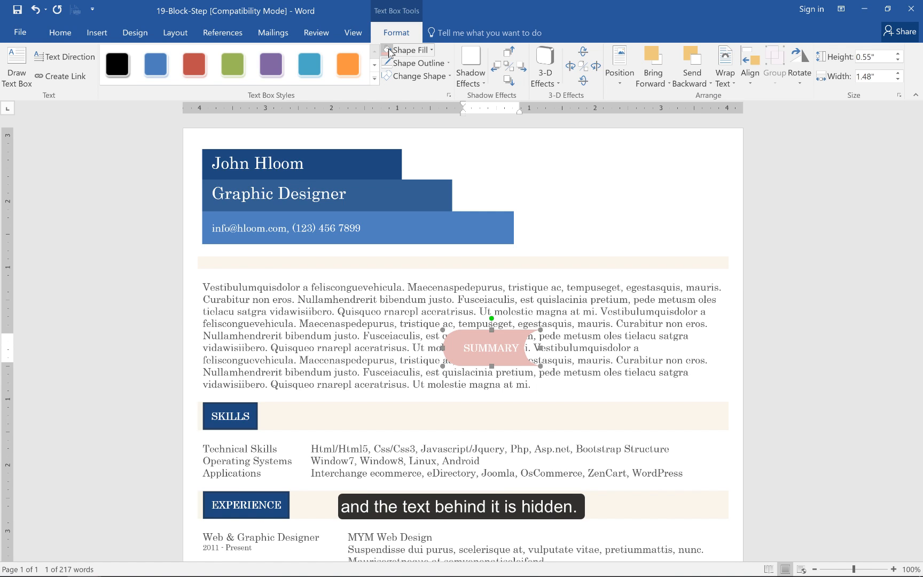
Change the SUMMARY text box back to a rectangle and reduce its height to about 0.39"
left_click(413, 77)
left_click(390, 105)
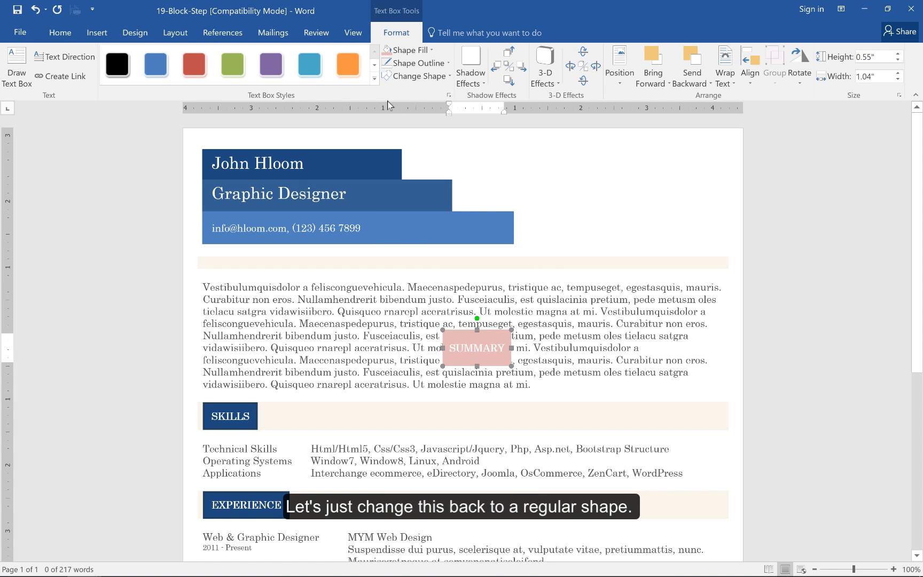
left_click_drag(476, 365, 476, 355)
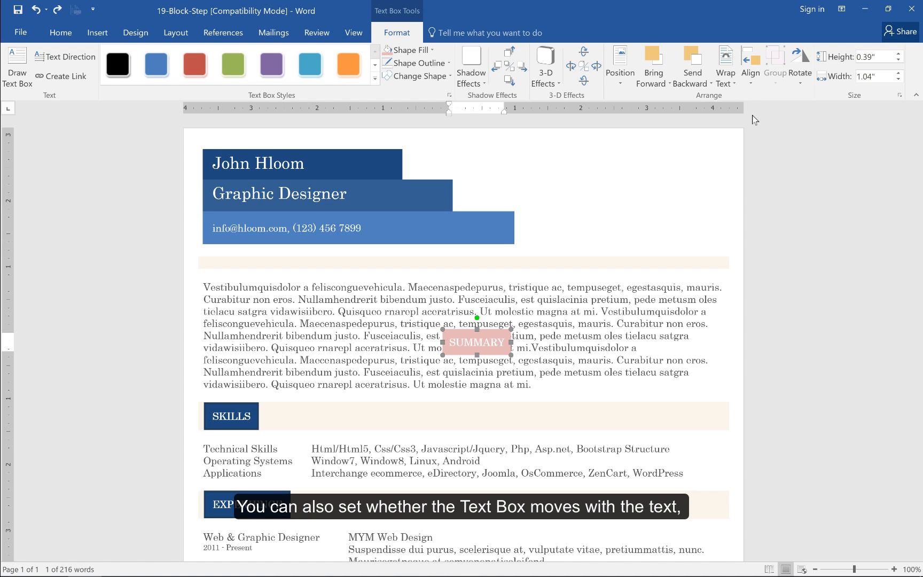
Set the SUMMARY text box's wrapping to In Line with Text and move it into the paragraph after "Nullamhendrerit bibendum justo."
left_click(732, 85)
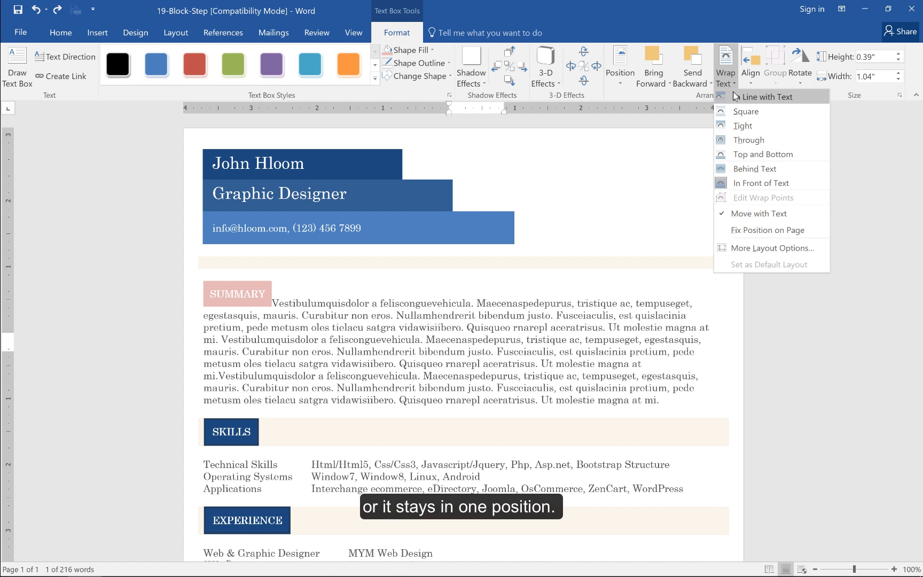
left_click(735, 96)
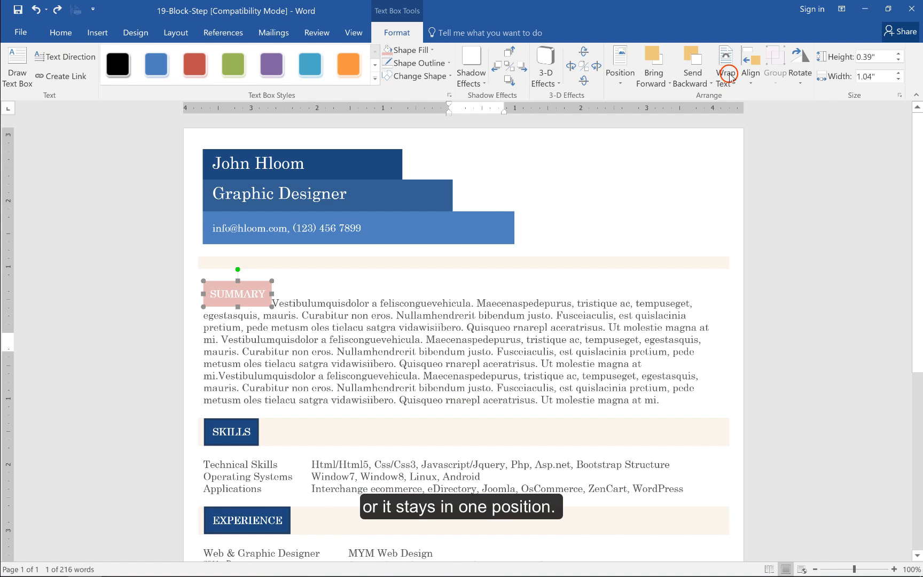
left_click(731, 79)
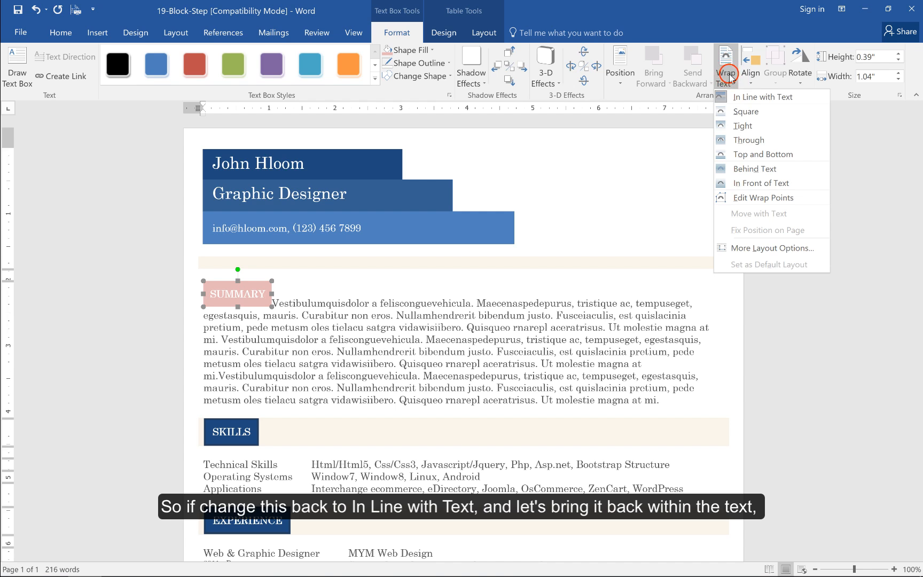
left_click(729, 74)
left_click_drag(251, 282, 498, 353)
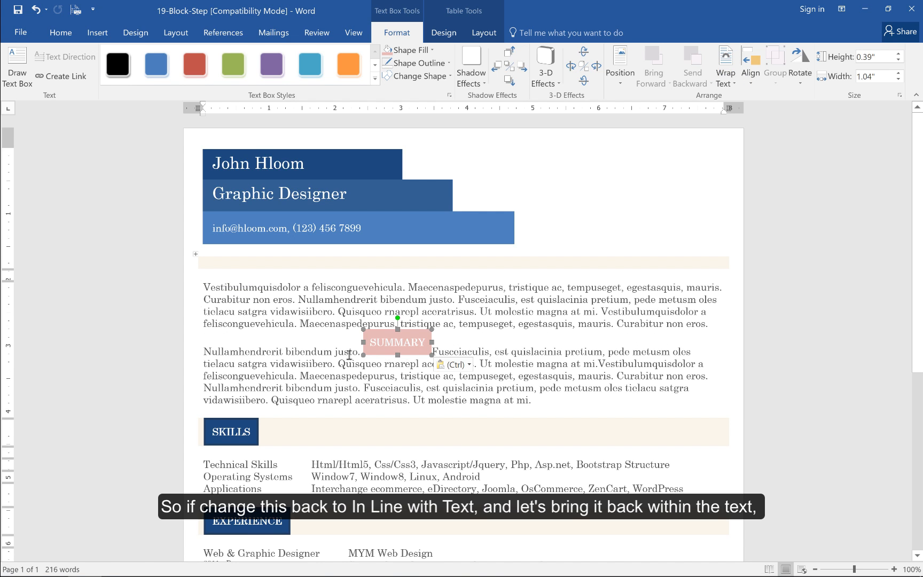
Paste the copied text twice at the start of the Summary paragraph to test the inline text box's movement, and undo both pastes
left_click(204, 287)
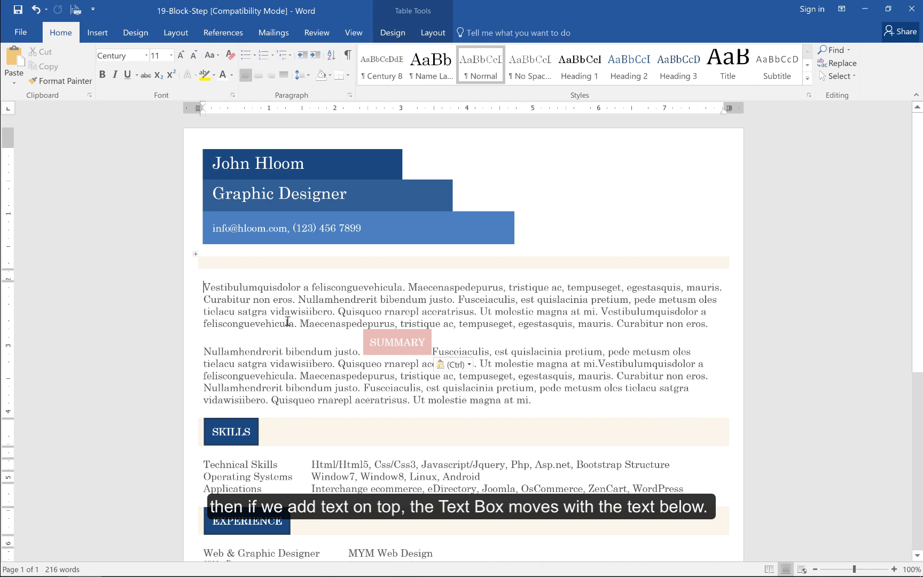
type("Vestibulumquisdolor a felisconguevehicula. Maecenaspedepurus, tristique ac, tempuseget, egestasquis, mauris. Curabitur non eros. Nullamhendrerit bibendum justo. Fusceiaculis, est quislacinia pretium, pede metusm oles tielacu satgra vidawisiibero. Quisqueo rnarepl aceratrisus. Ut molestie magna at mi.")
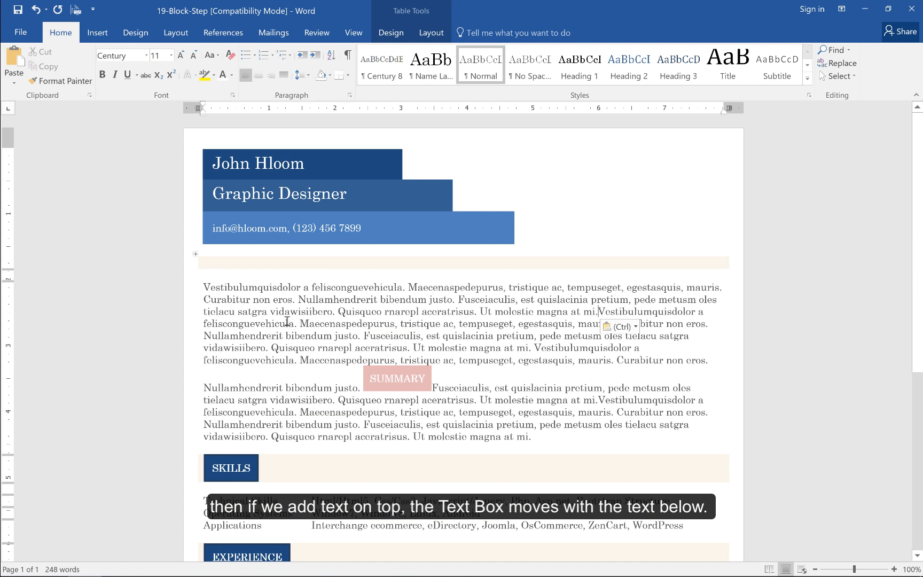
type("Vestibulumquisdolor a felisconguevehicula. Maecenaspedepurus, tristique ac, tempuseget, egestasquis, mauris. Curabitur non eros. Nullamhendrerit bibendum justo. Fusceiaculis, est quislacinia pretium, pede metusm oles tielacu satgra vidawisiibero. Quisqueo rnarepl aceratrisus. Ut molestie magna at mi.")
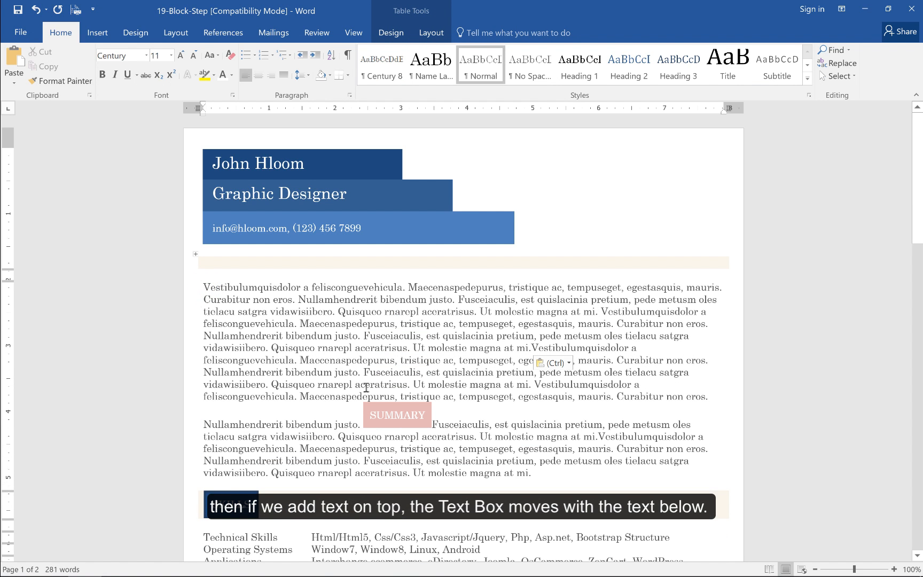
key("ctrl+z")
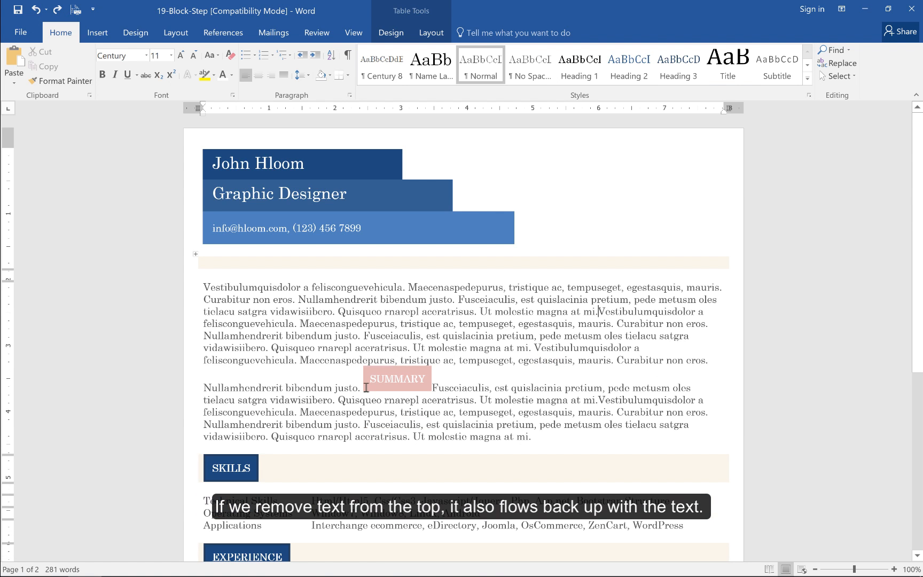
key("ctrl+z")
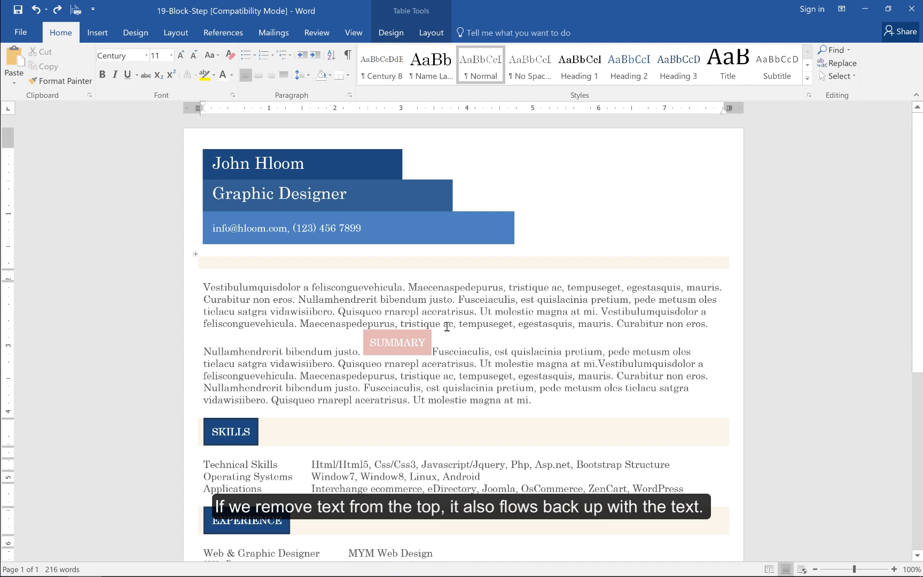
Set the SUMMARY text box's wrapping to Tight and fix its position on the page
left_click(411, 343)
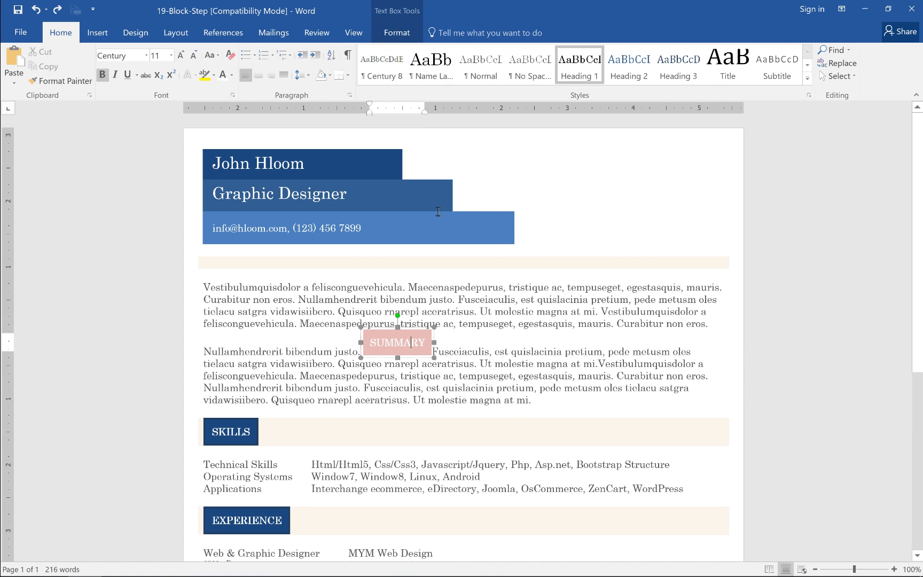
left_click(404, 36)
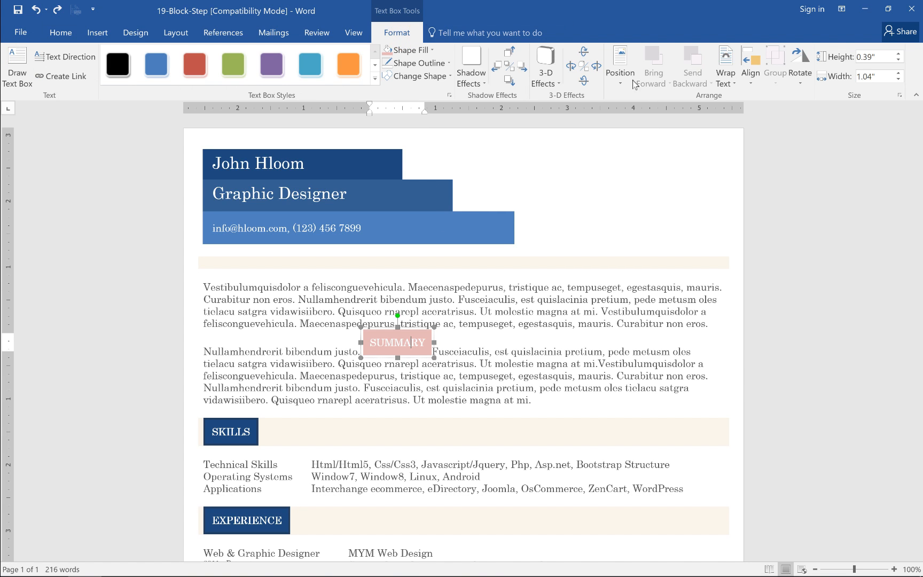
left_click(727, 77)
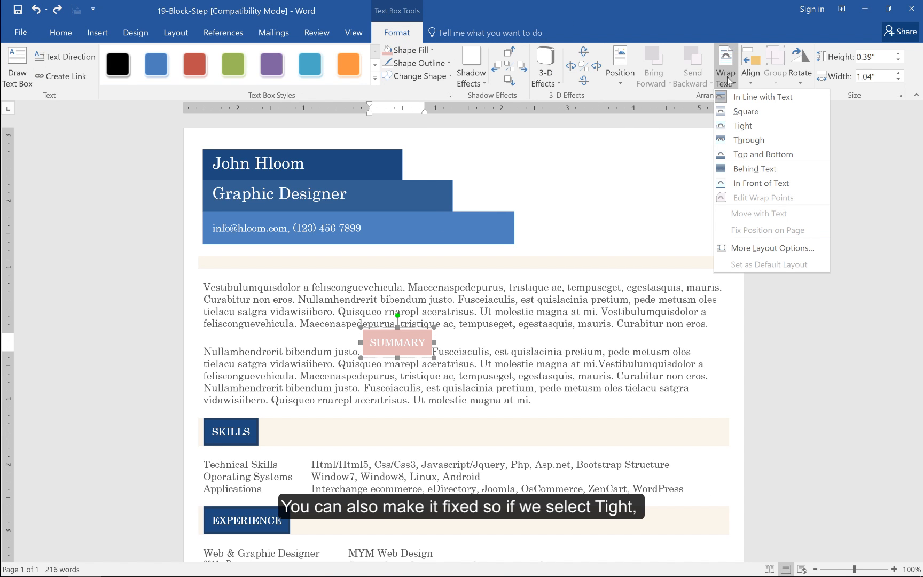
left_click(740, 126)
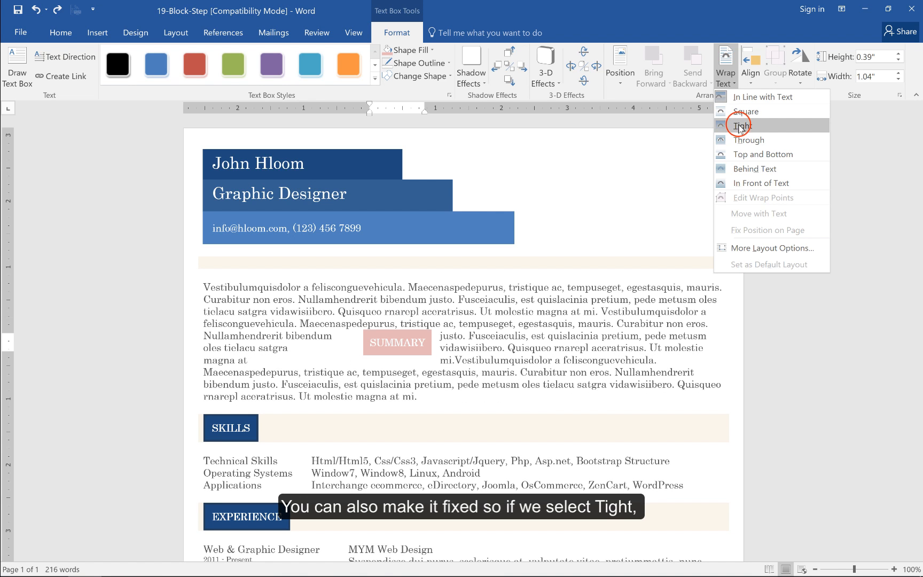
left_click(726, 75)
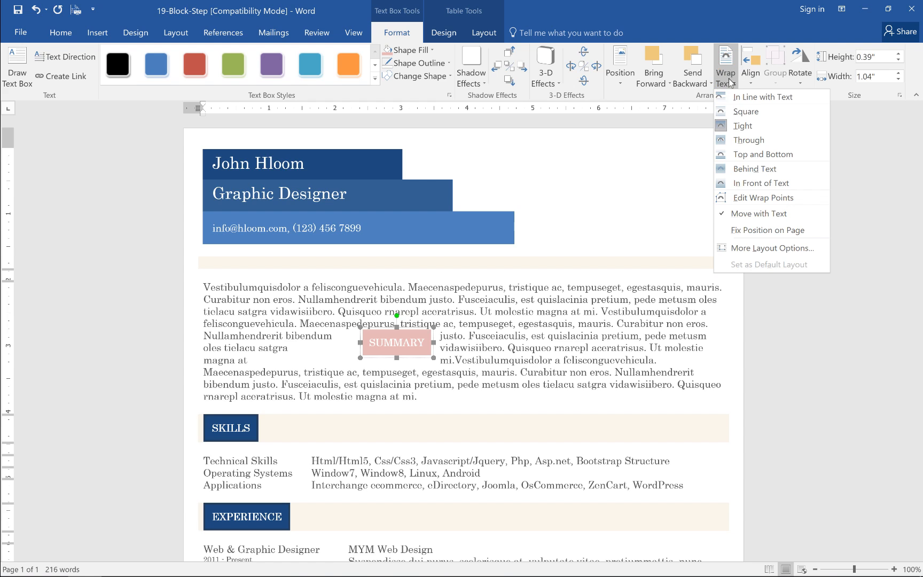
left_click(750, 233)
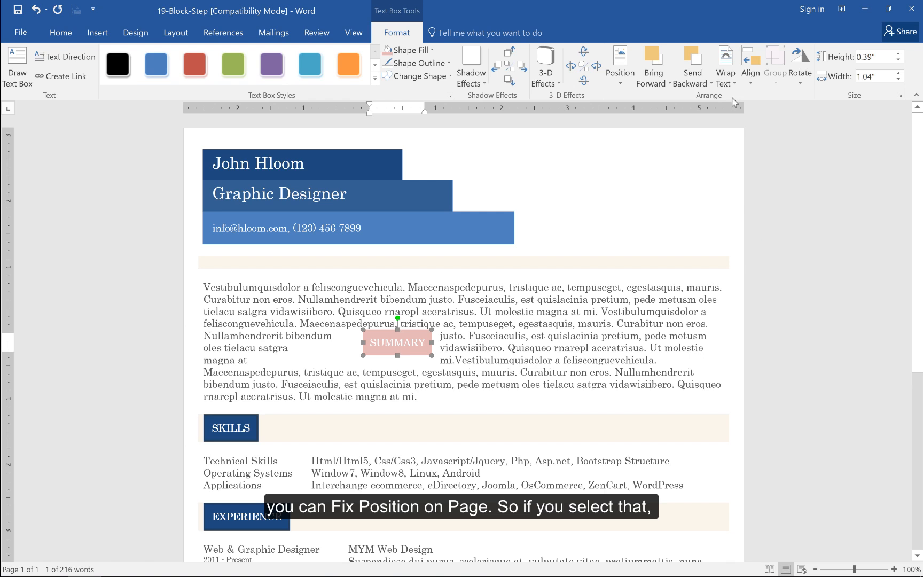
Paste the copied text twice above the fixed SUMMARY text box to test its position, and undo both additions
left_click(206, 286)
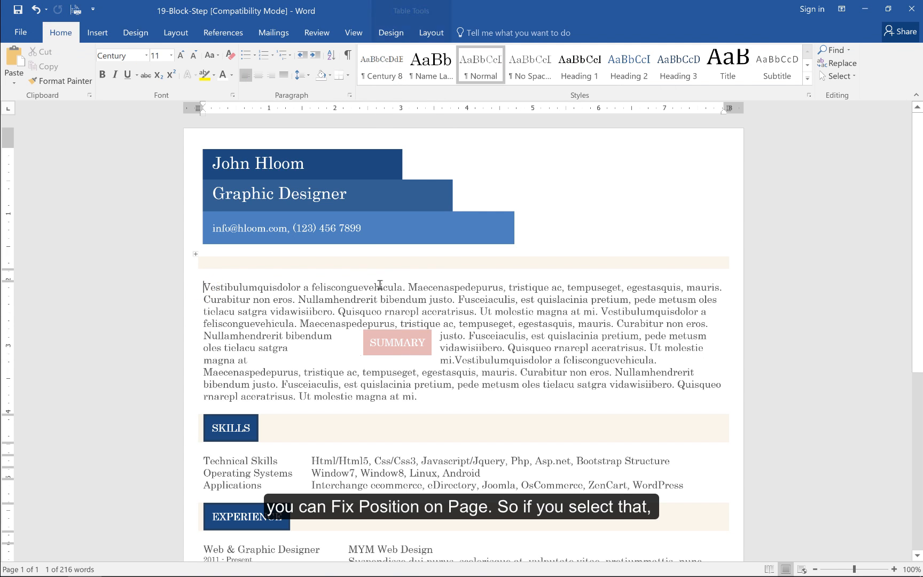
type("Vestibulumquisdolor a felisconguevehicula. Maecenaspedepurus, tristique ac, tempuseget, egestasquis, mauris. Curabitur non eros. Nullamhendrerit bibendum justo. Fusceiaculis, est quislacinia pretium, pede metusm oles tielacu satgra vidawisiibero. Quisqueo rnarepl aceratrisus. Ut molestie magna at mi.")
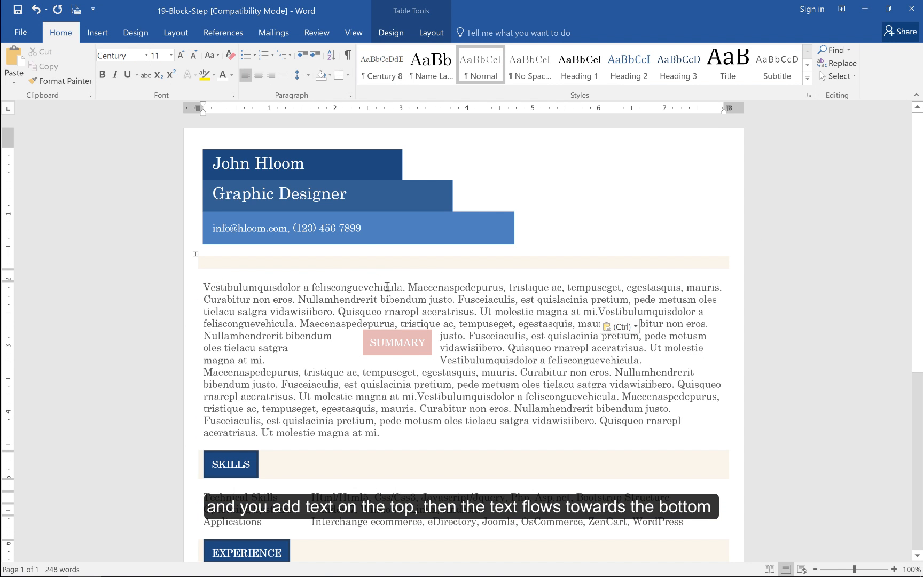
type("Vestibulumquisdolor a felisconguevehicula. Maecenaspedepurus, tristique ac, tempuseget, egestasquis, mauris. Curabitur non eros. Nullamhendrerit bibendum justo. Fusceiaculis, est quislacinia pretium, pede metusm oles tielacu satgra vidawisiibero. Quisqueo rnarepl aceratrisus. Ut molestie magna at mi.")
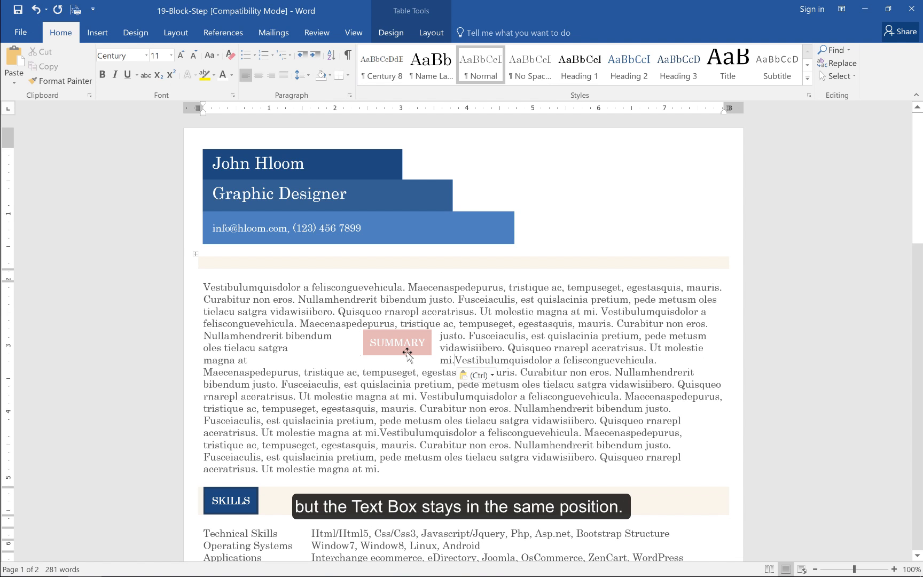
key("ctrl+z")
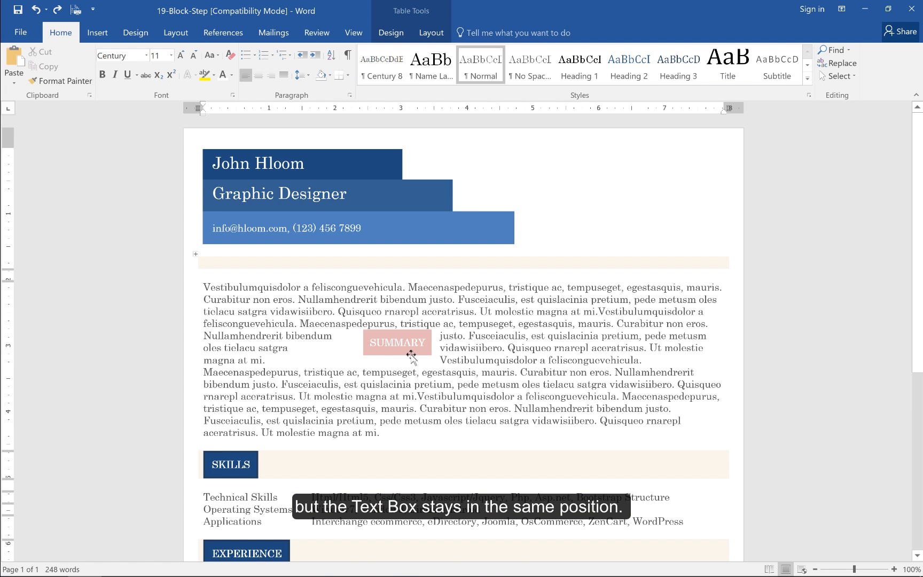
key("ctrl+z")
Rotate the SUMMARY text box right 90° and change its text direction to read from bottom to top
left_click(411, 355)
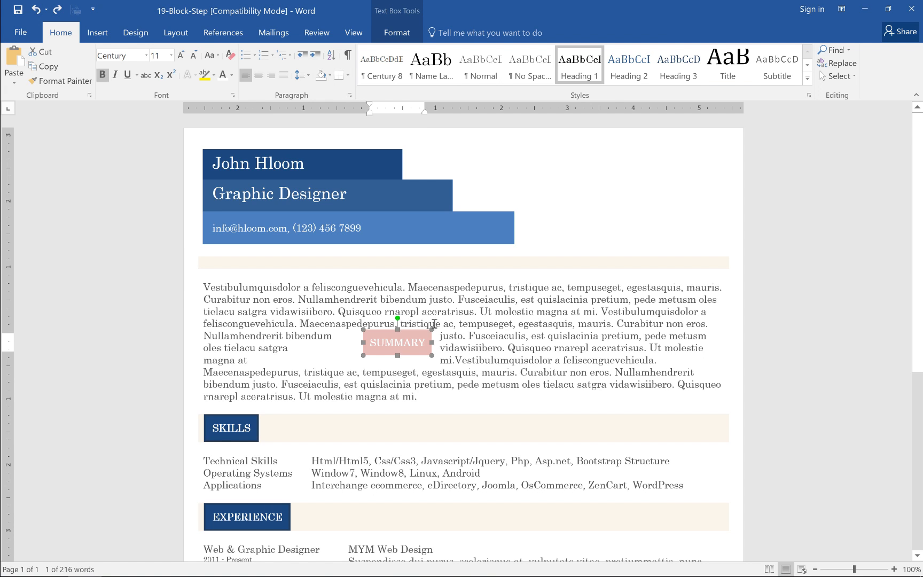
left_click(397, 33)
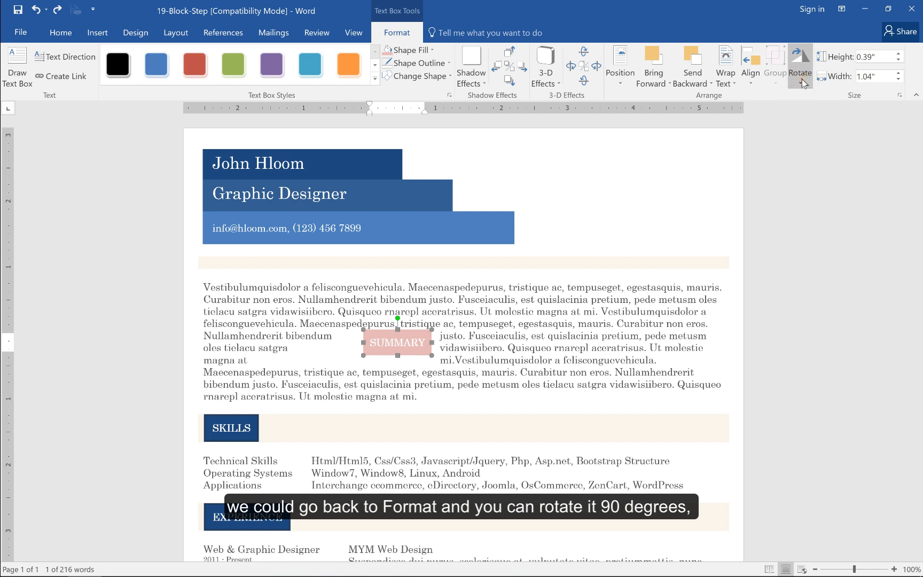
left_click(800, 75)
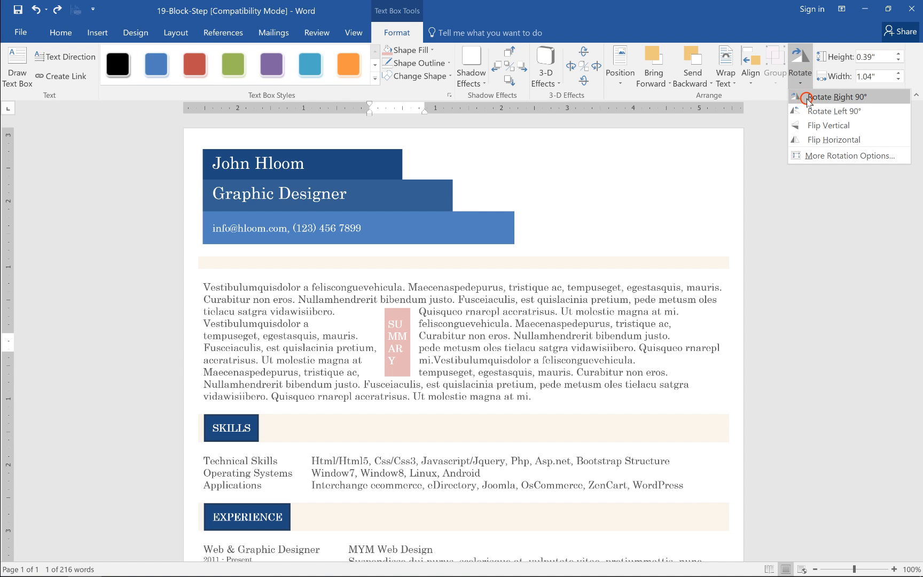
left_click(807, 96)
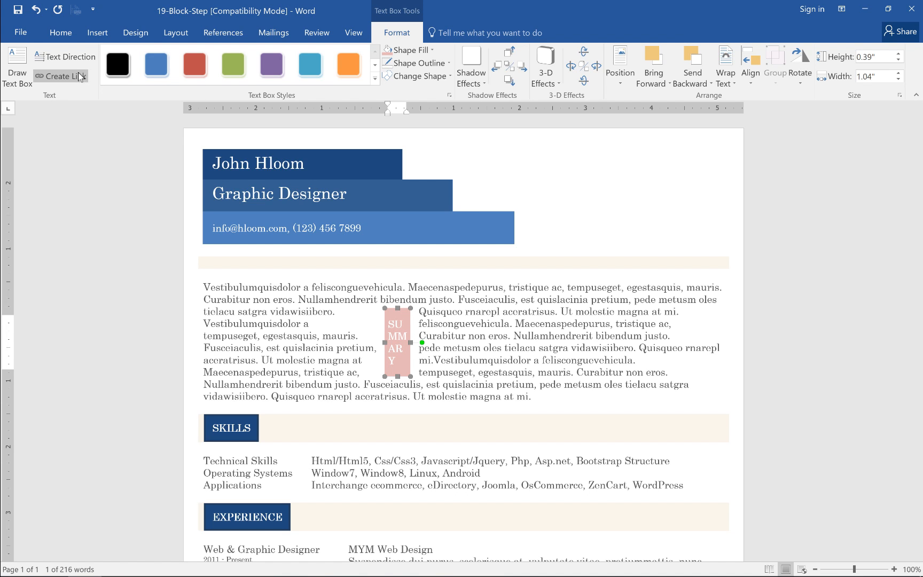
left_click(62, 62)
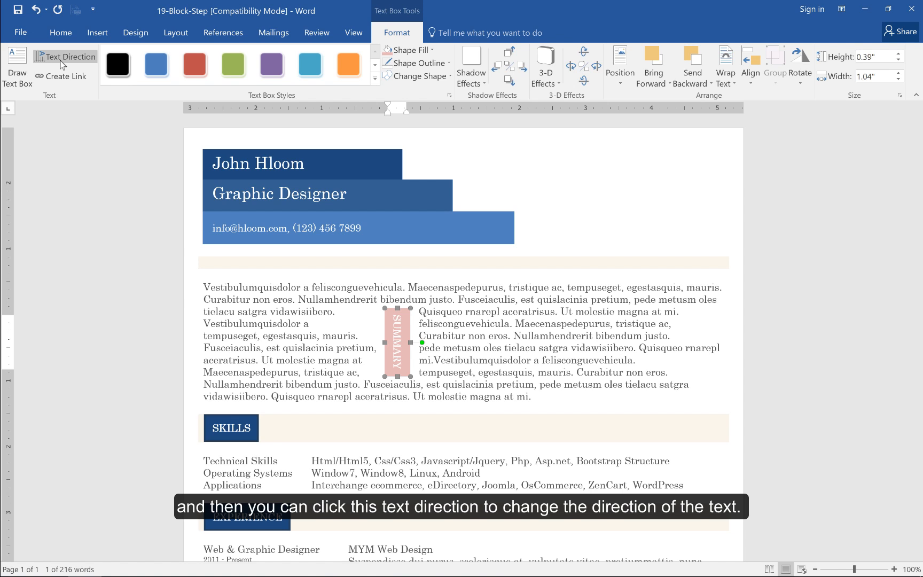
left_click(63, 63)
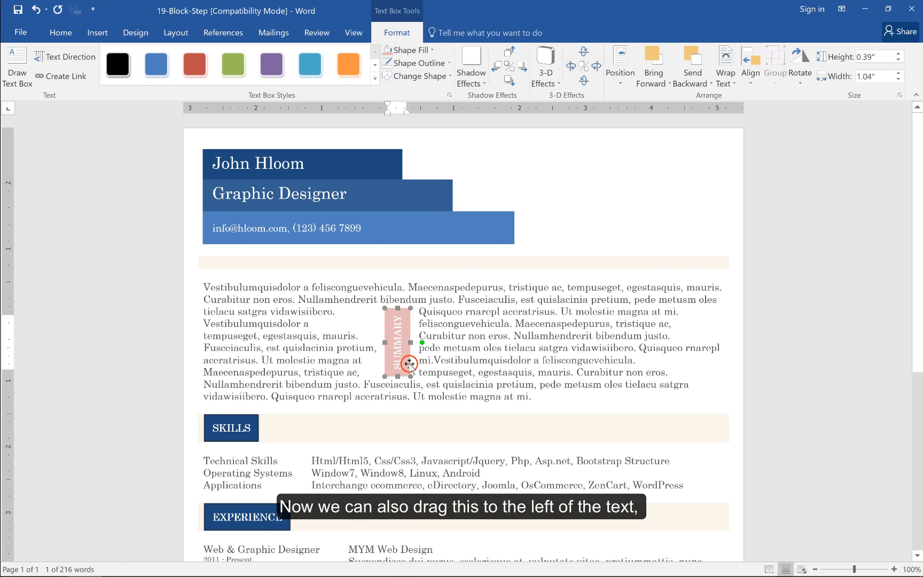
Move the vertical SUMMARY text box to the left of the paragraph and stretch it to about 1.8" to match the paragraph's height
left_click_drag(408, 364, 216, 388)
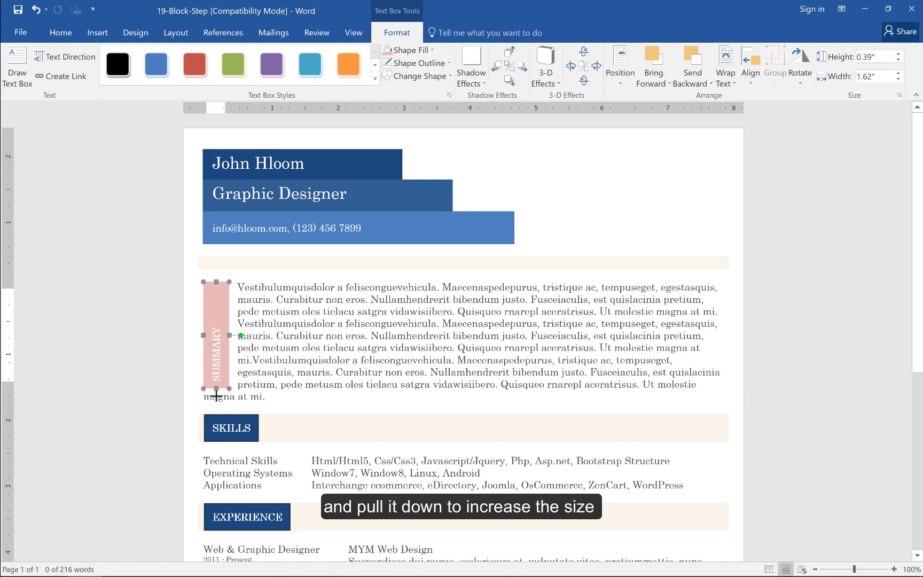
left_click_drag(217, 395, 216, 400)
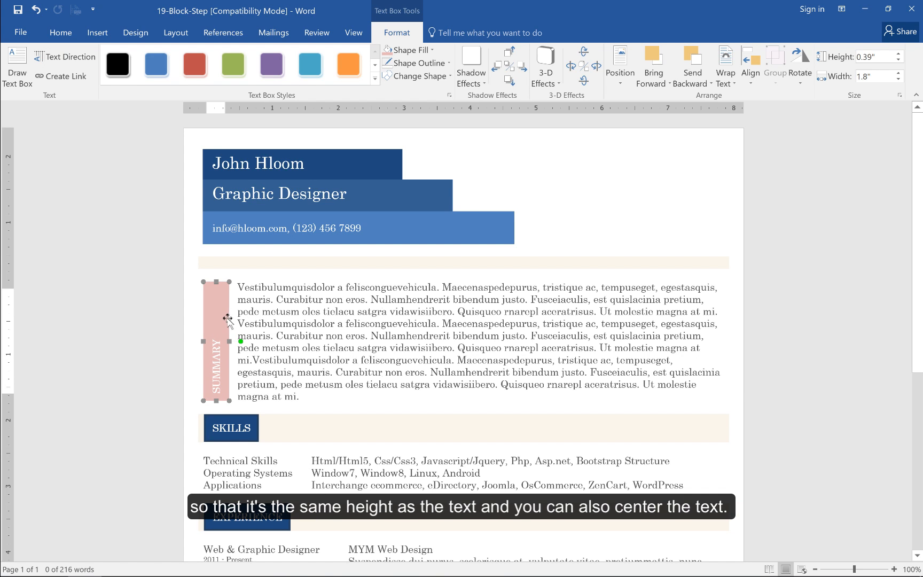
Center the text in the SUMMARY text box and fill the box with dark blue
left_click(57, 34)
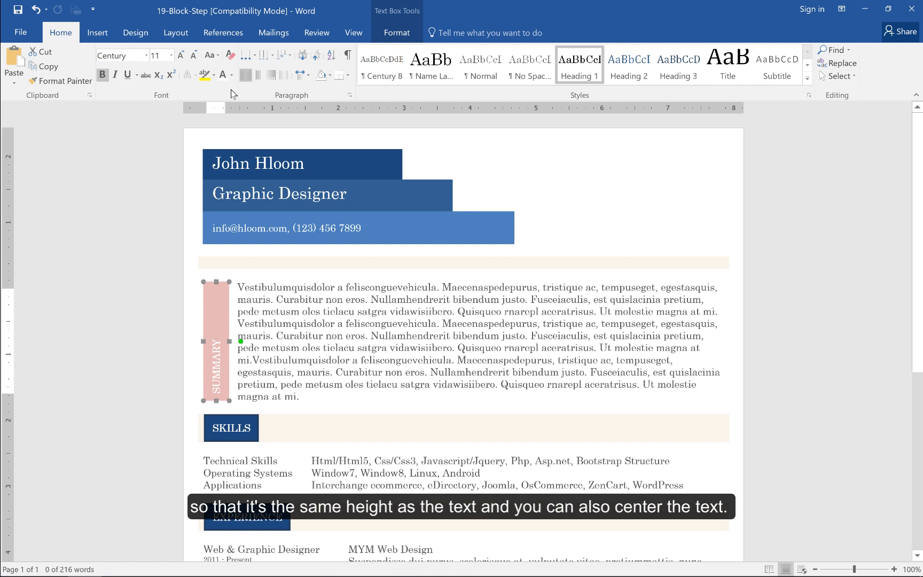
left_click(258, 77)
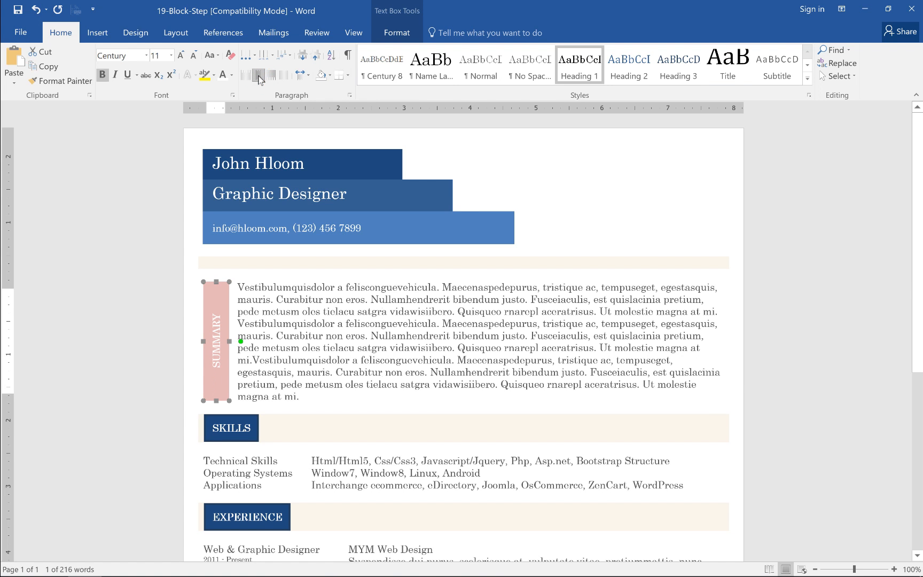
left_click(397, 33)
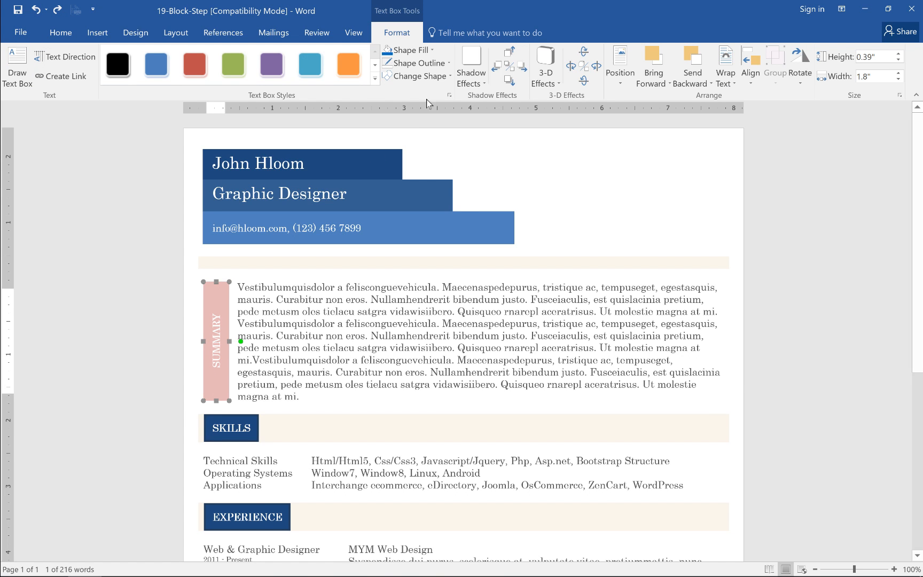
left_click(422, 52)
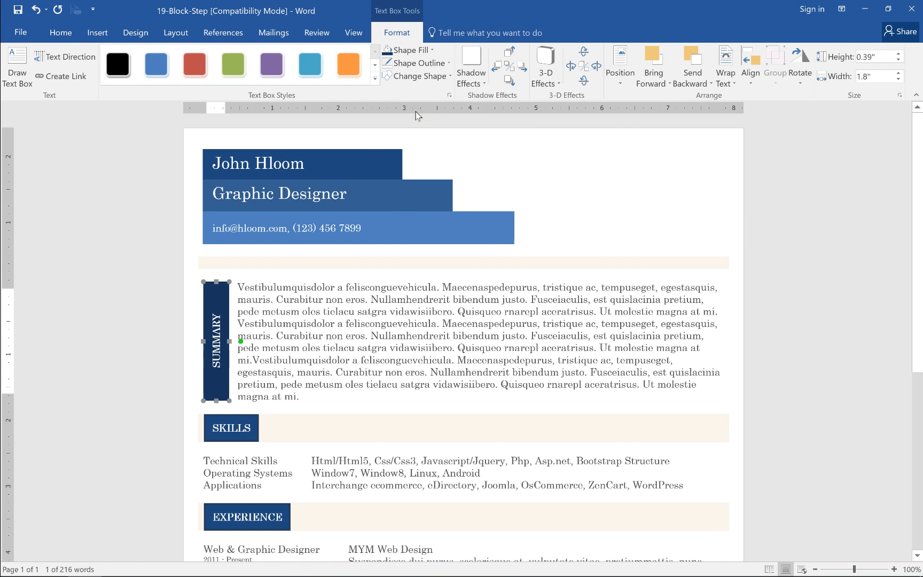
left_click(416, 113)
left_click(327, 336)
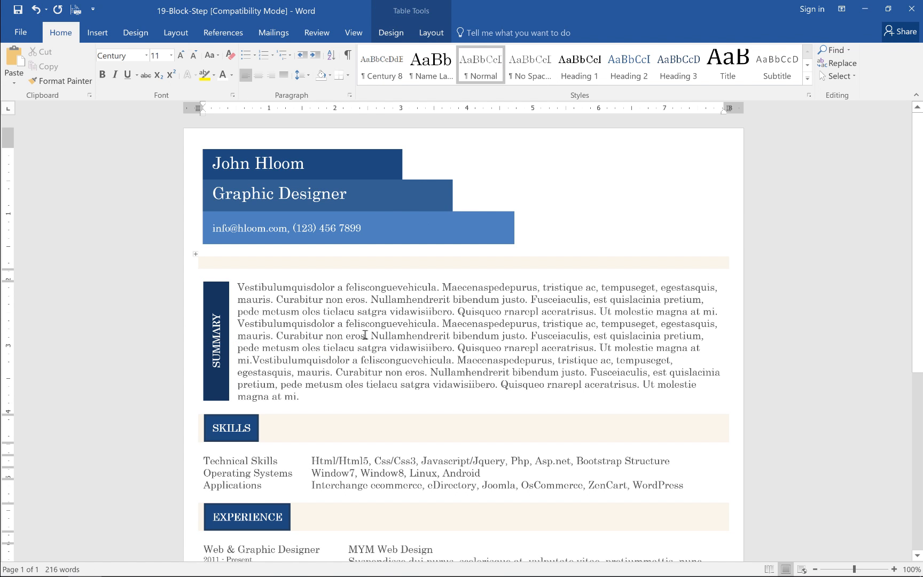